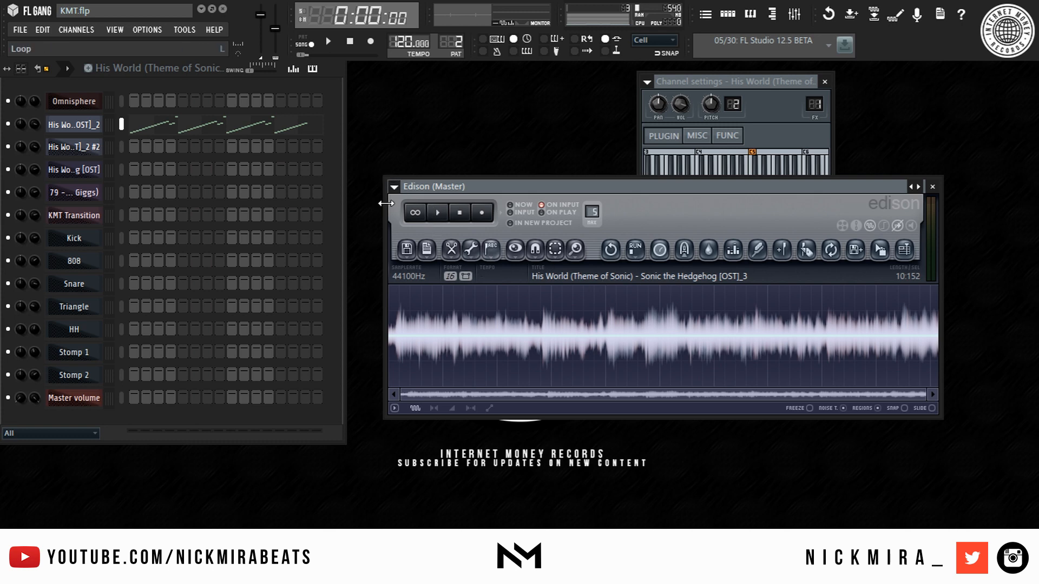
Play the His World (Theme of Sonic) sample in Edison to hear the original loop
{"action": "left_click", "coordinate": [439, 215]}
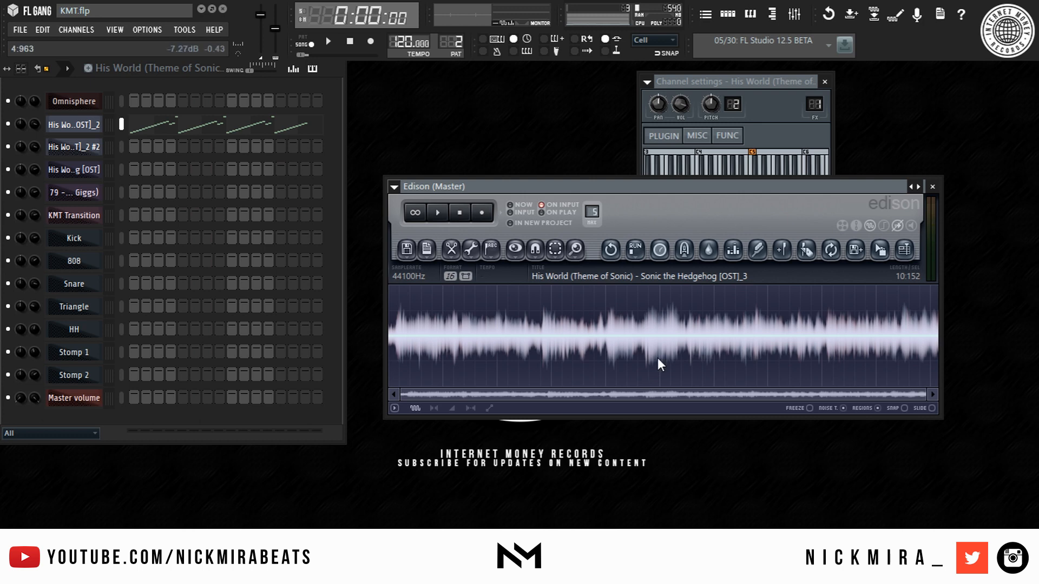
{"action": "key", "text": "space"}
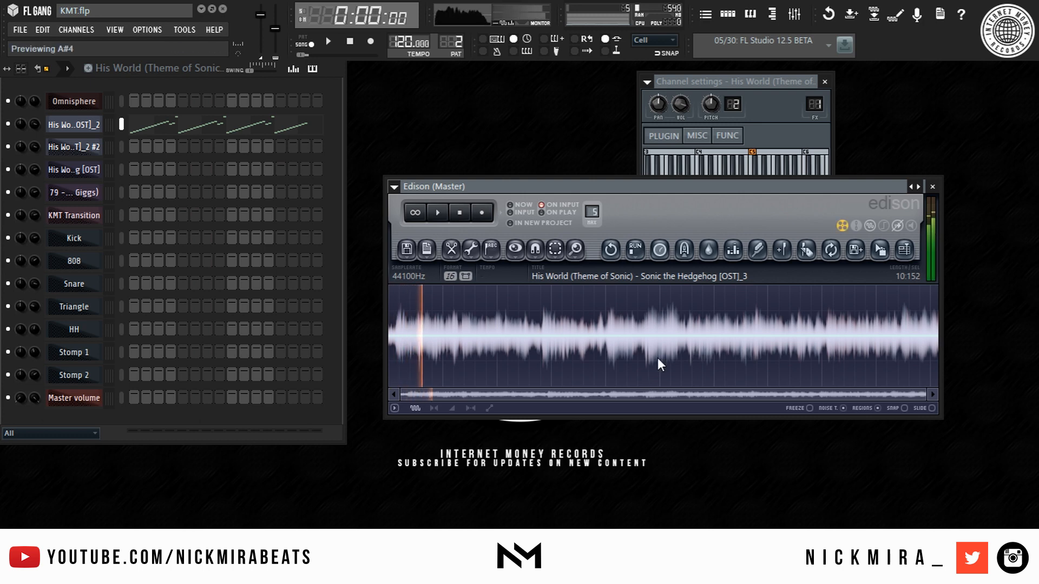
{"action": "key", "text": "space"}
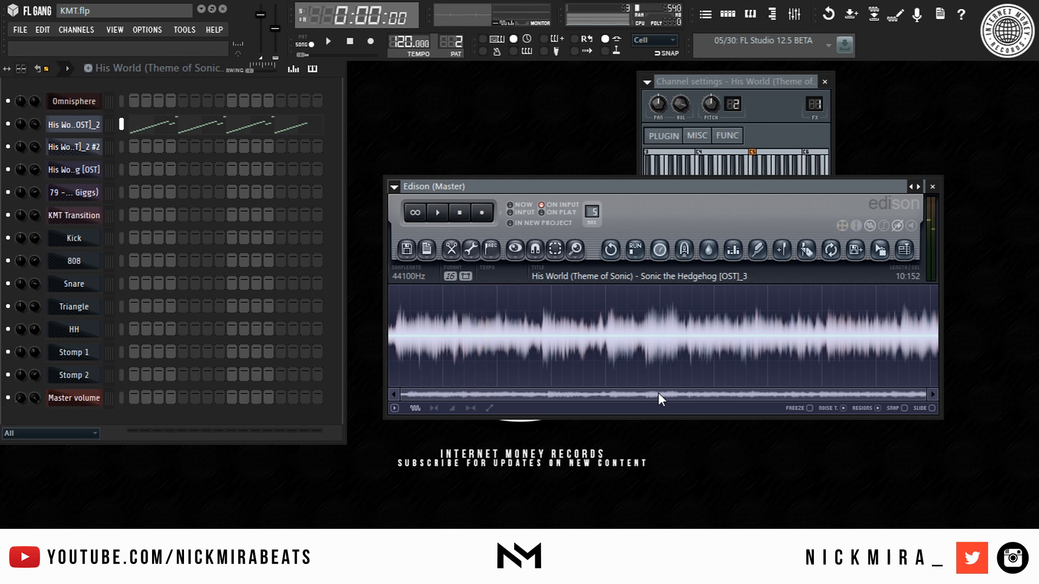
{"action": "key", "text": "space"}
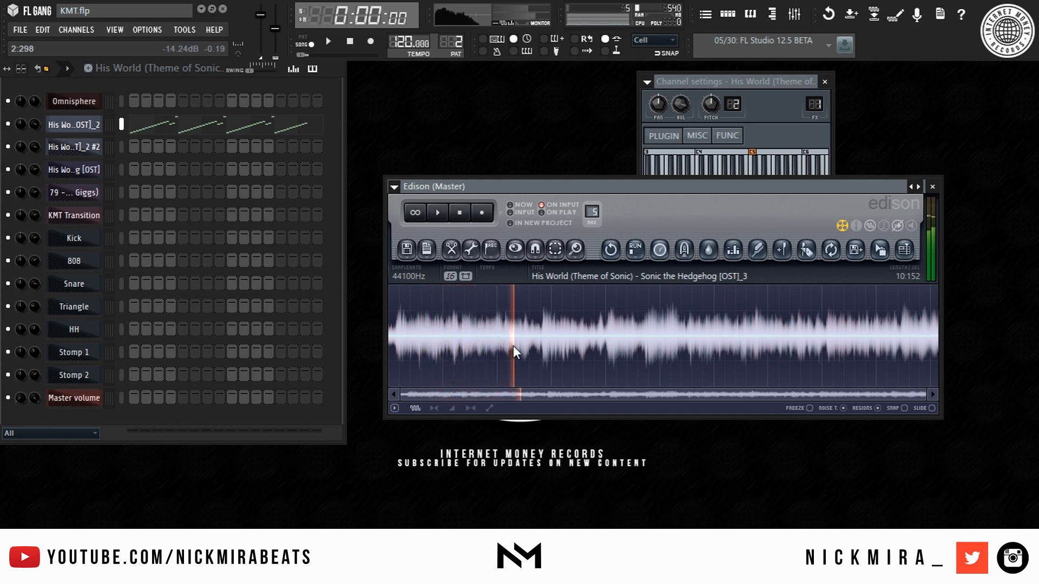
{"action": "key", "text": "space"}
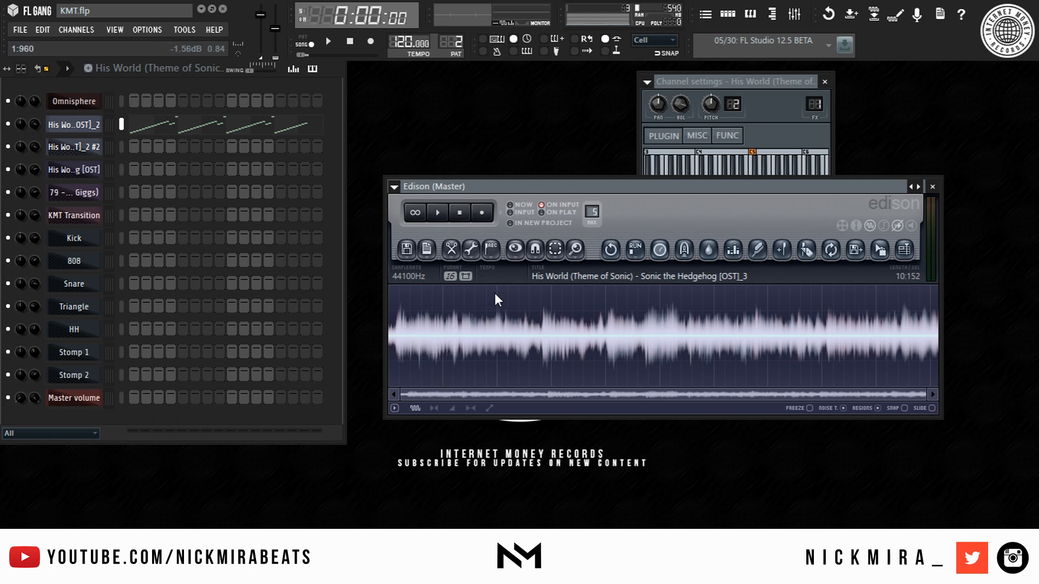
Inspect both Slicex channels of the Sonic sample, switching to pattern 4 and playing the second channel's single-slice sample
{"action": "left_click", "coordinate": [74, 124]}
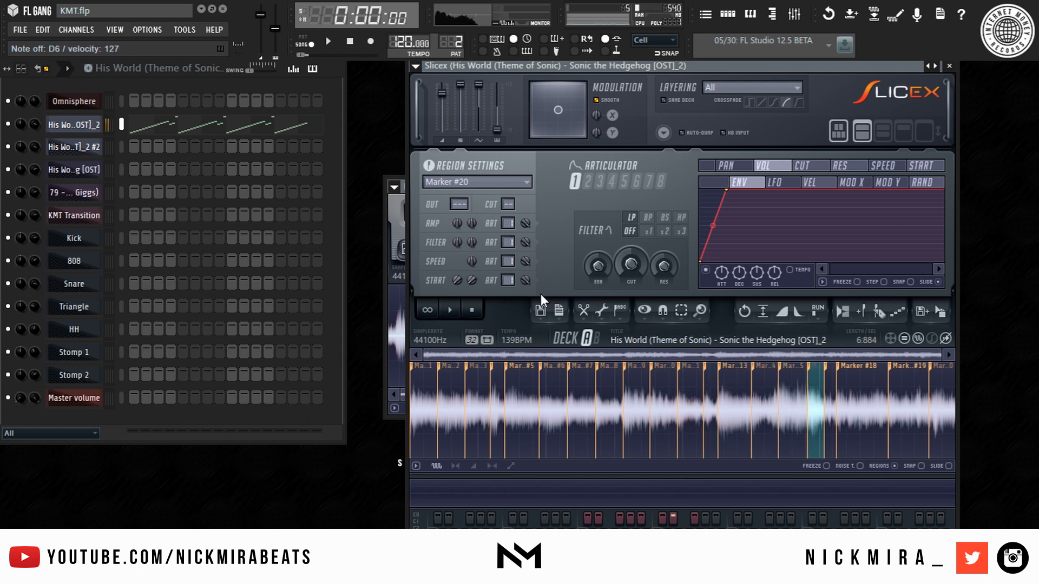
{"action": "left_click", "coordinate": [149, 76]}
{"action": "left_click", "coordinate": [211, 131]}
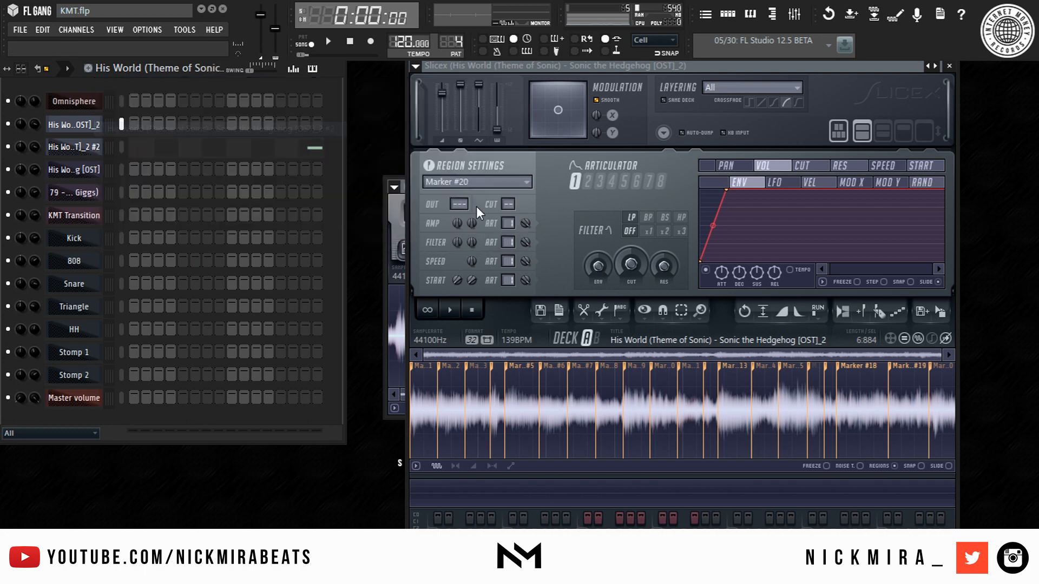
{"action": "left_click", "coordinate": [84, 144]}
{"action": "left_click", "coordinate": [167, 319]}
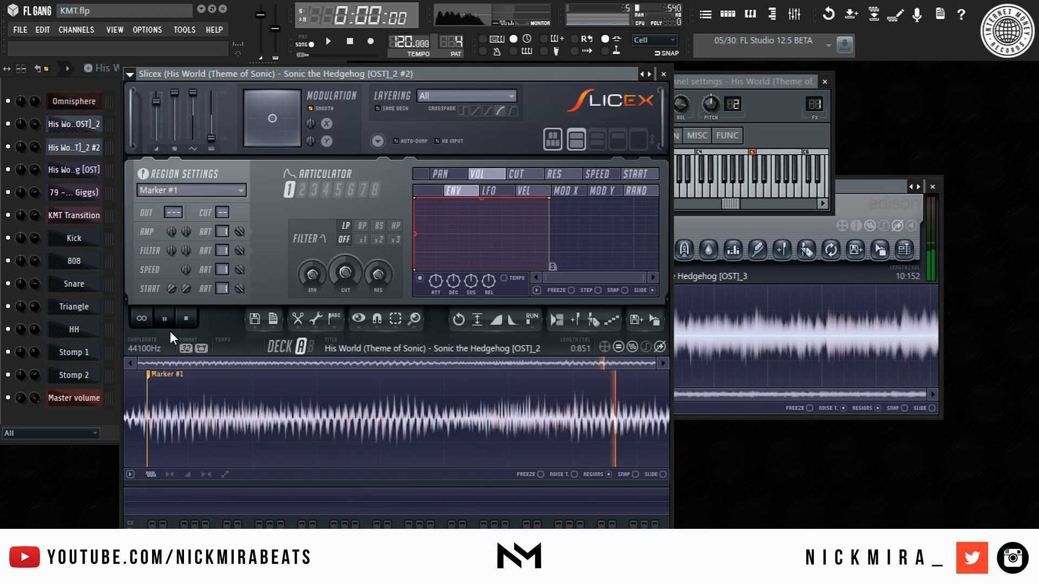
{"action": "left_click", "coordinate": [71, 85]}
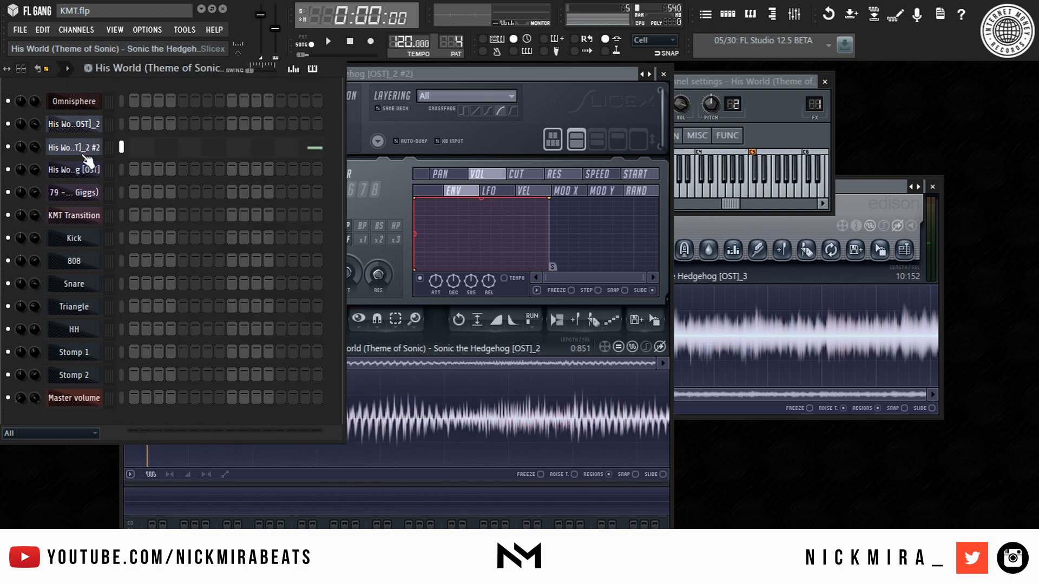
Select bars 1 to 9 in the playlist and play the end of the section leading into bar 9
{"action": "left_click", "coordinate": [703, 7]}
{"action": "left_click_drag", "start_coordinate": [84, 100], "coordinate": [160, 103]}
{"action": "scroll", "coordinate": [161, 102], "scroll_direction": "up", "scroll_amount": 6}
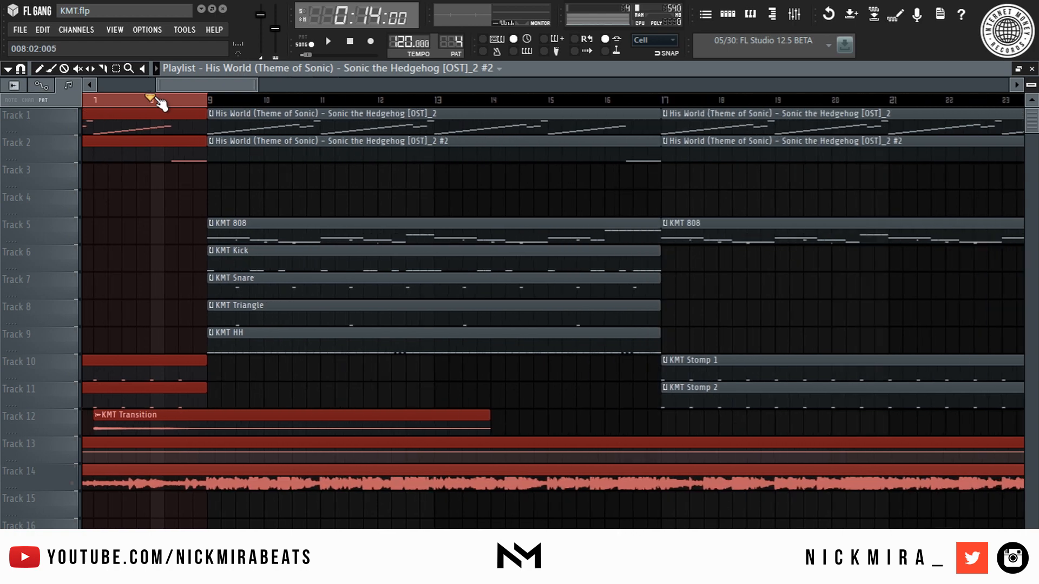
{"action": "key", "text": "space"}
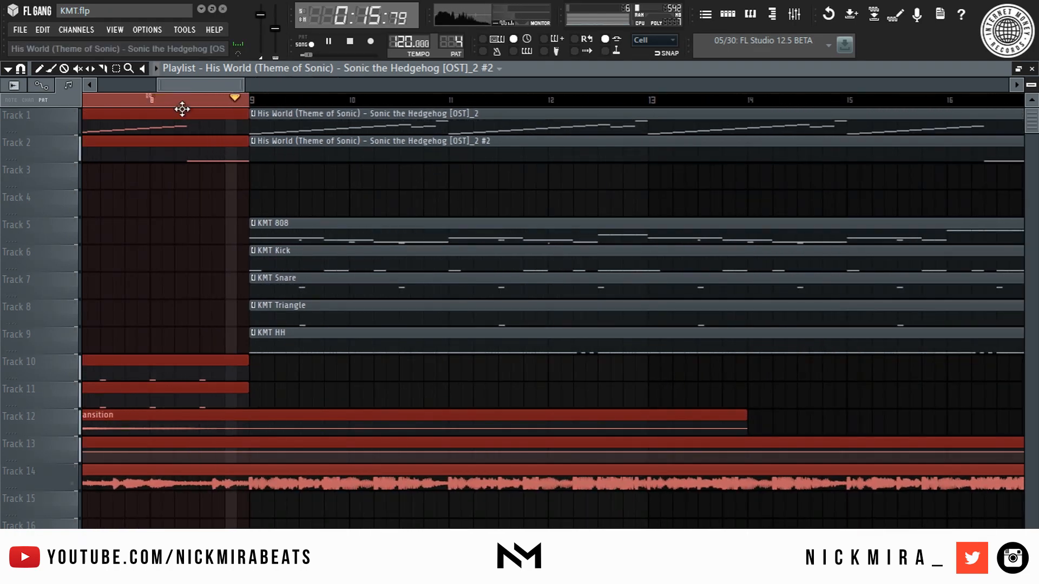
{"action": "key", "text": "space"}
Reset the song position to bar 1 and play the intro section from its start
{"action": "scroll", "coordinate": [201, 104], "scroll_direction": "down", "scroll_amount": 6}
{"action": "left_click_drag", "start_coordinate": [201, 103], "coordinate": [7, 125]}
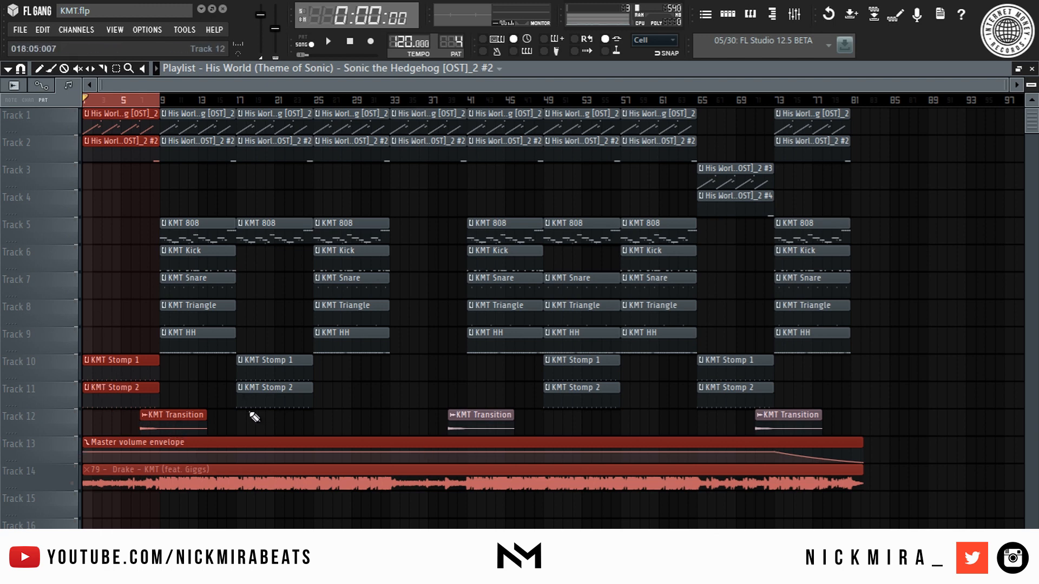
{"action": "key", "text": "space"}
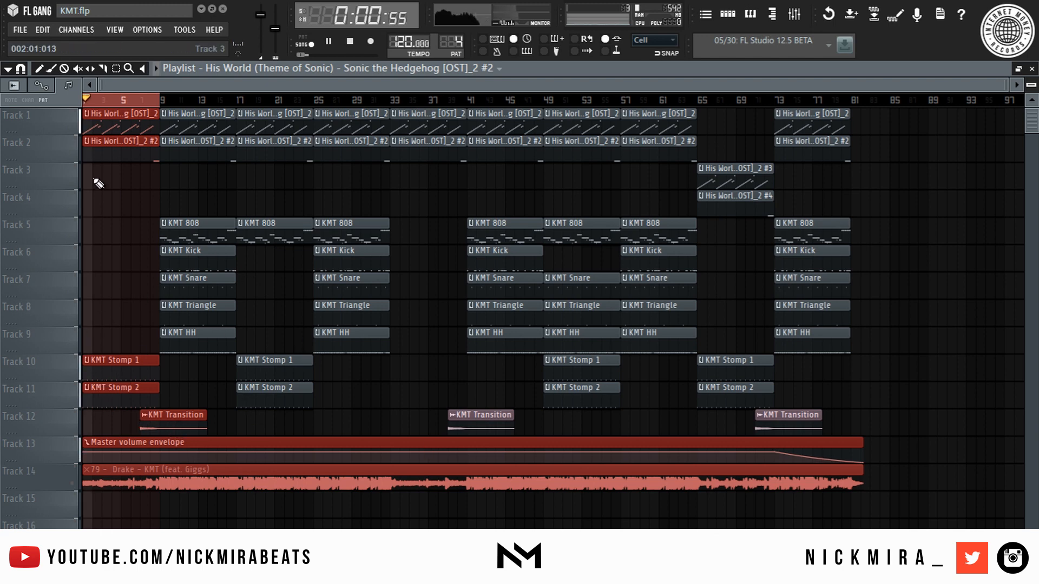
Switch to pattern 2 and examine the piano roll notes of the chopped Sonic sample and its #2 channel
{"action": "key", "text": "F5"}
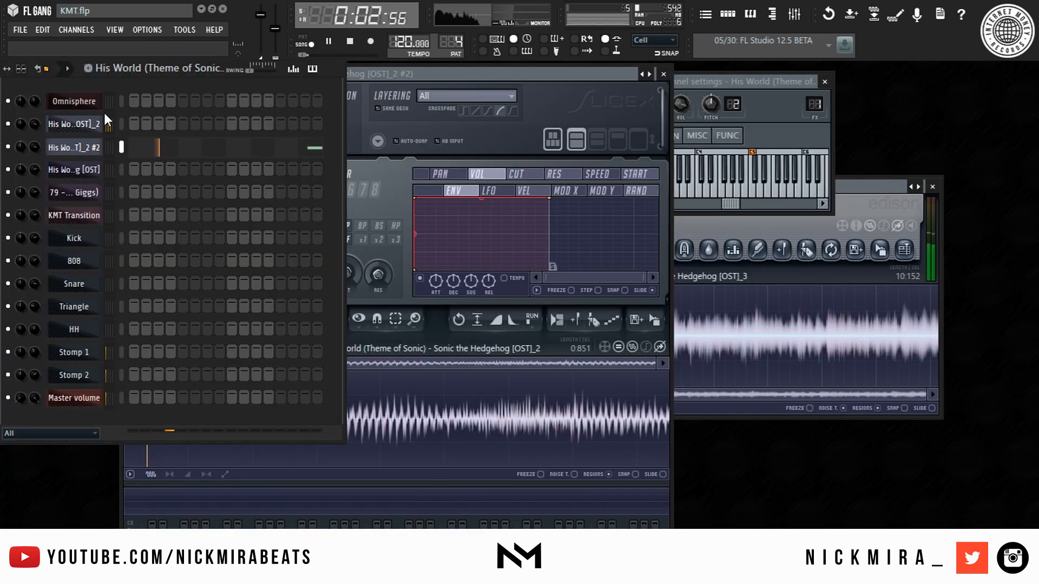
{"action": "left_click", "coordinate": [188, 70]}
{"action": "left_click", "coordinate": [193, 100]}
{"action": "right_click", "coordinate": [84, 124]}
{"action": "left_click", "coordinate": [145, 124]}
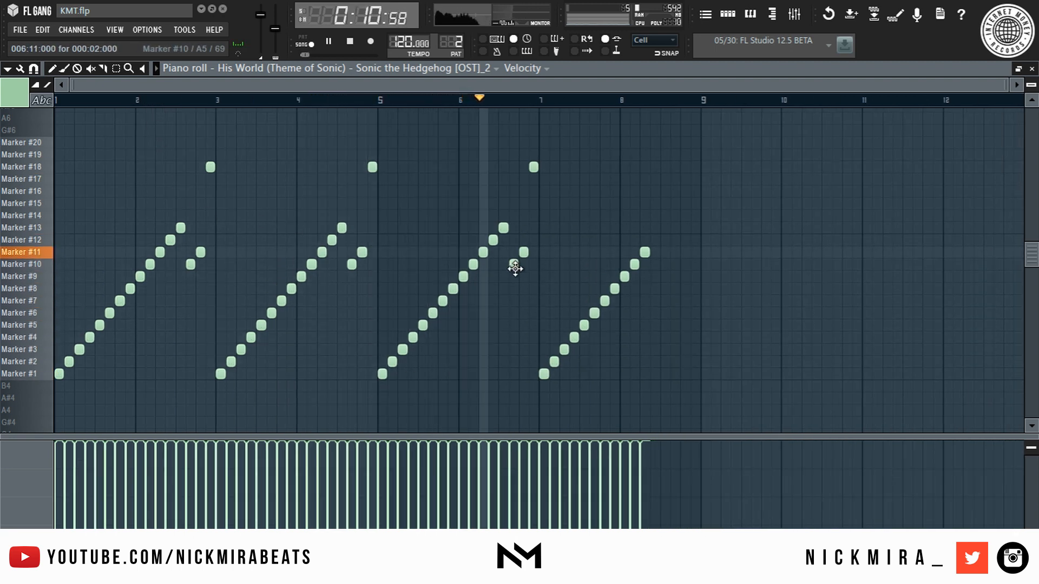
{"action": "left_click", "coordinate": [439, 68]}
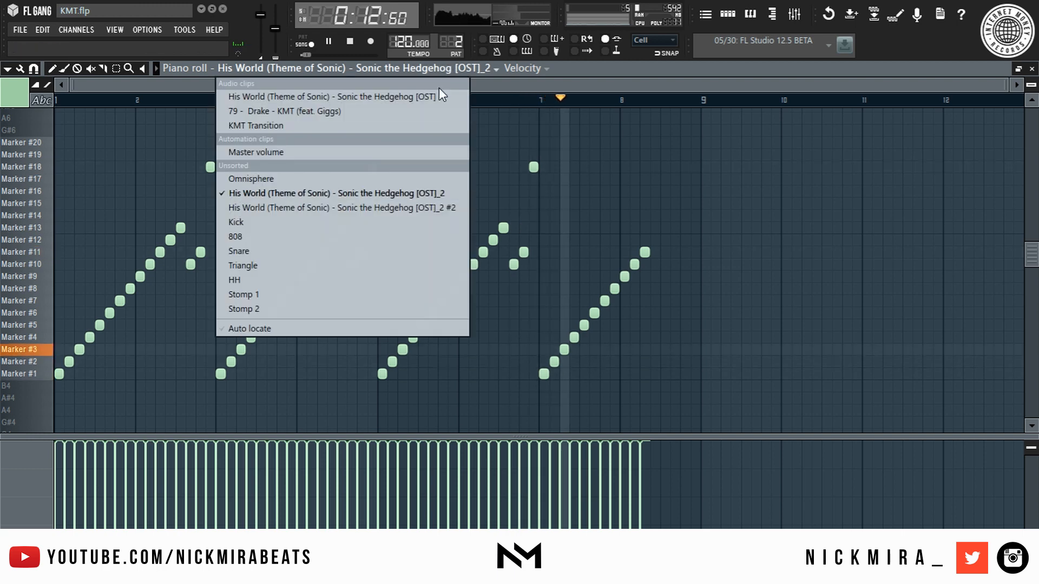
{"action": "left_click", "coordinate": [362, 208]}
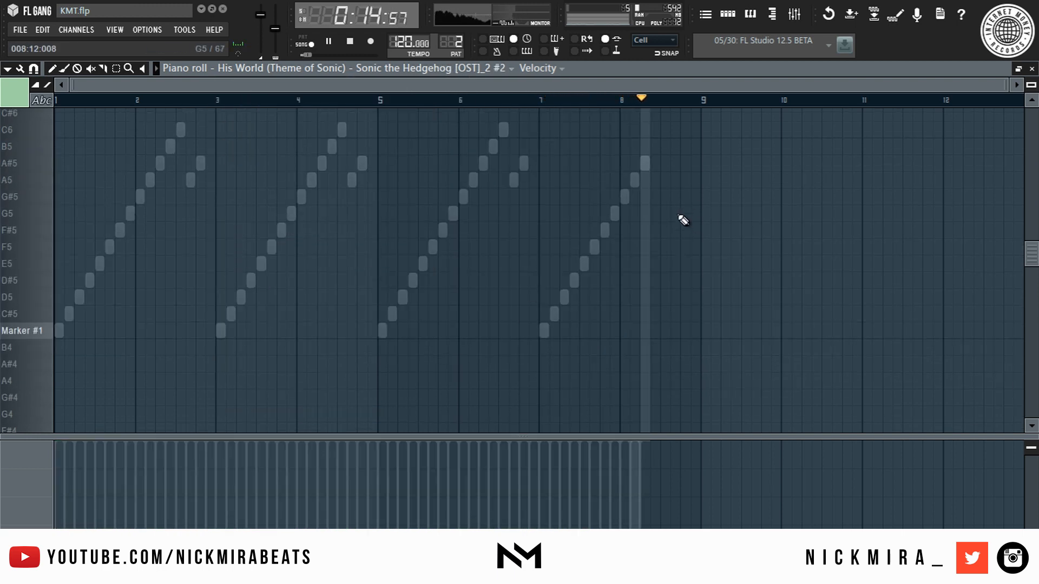
{"action": "key", "text": "F7"}
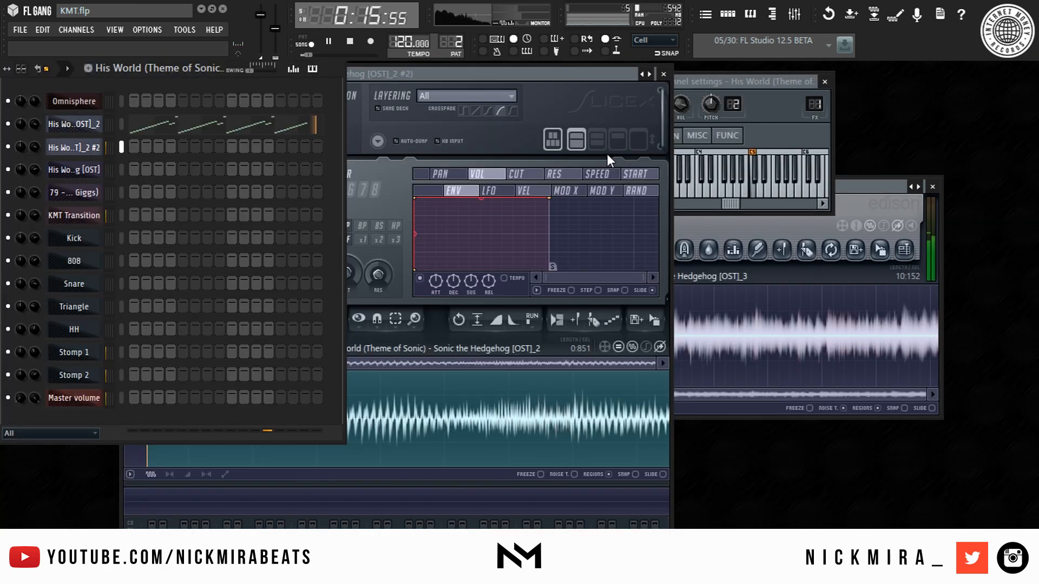
Stop playback, clear the playlist selection, and select bars 9 to 17 as the playback range
{"action": "left_click", "coordinate": [707, 15]}
{"action": "key", "text": "space"}
{"action": "key", "text": "ctrl+d"}
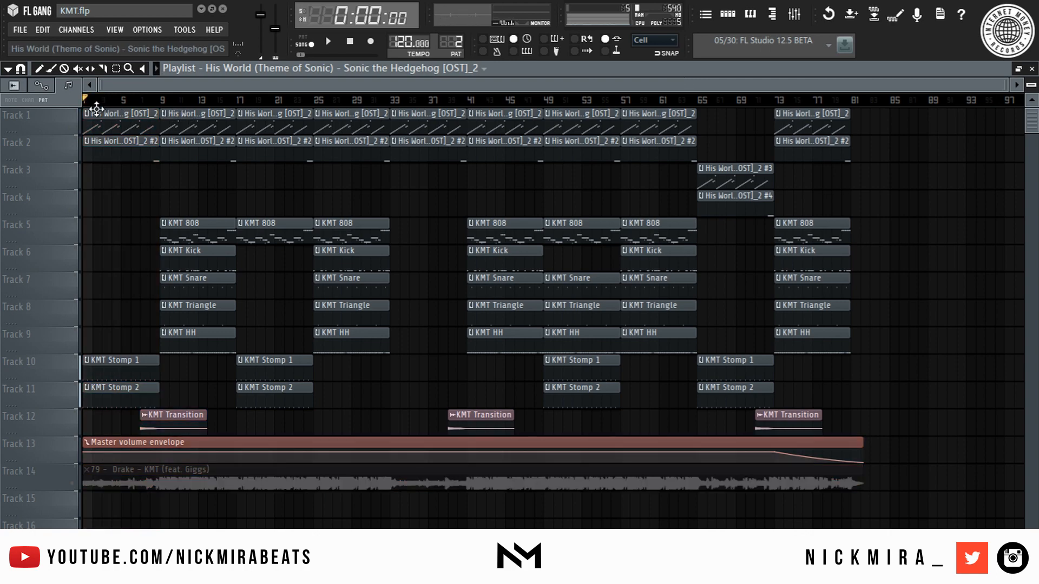
{"action": "scroll", "coordinate": [95, 108], "scroll_direction": "up", "scroll_amount": 4}
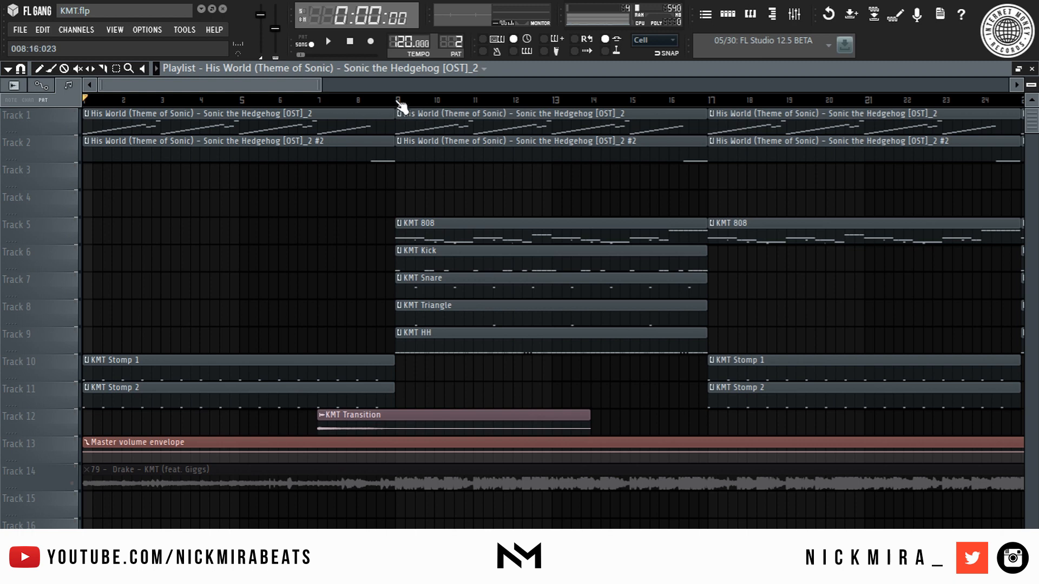
{"action": "scroll", "coordinate": [107, 185], "scroll_direction": "down", "scroll_amount": 3}
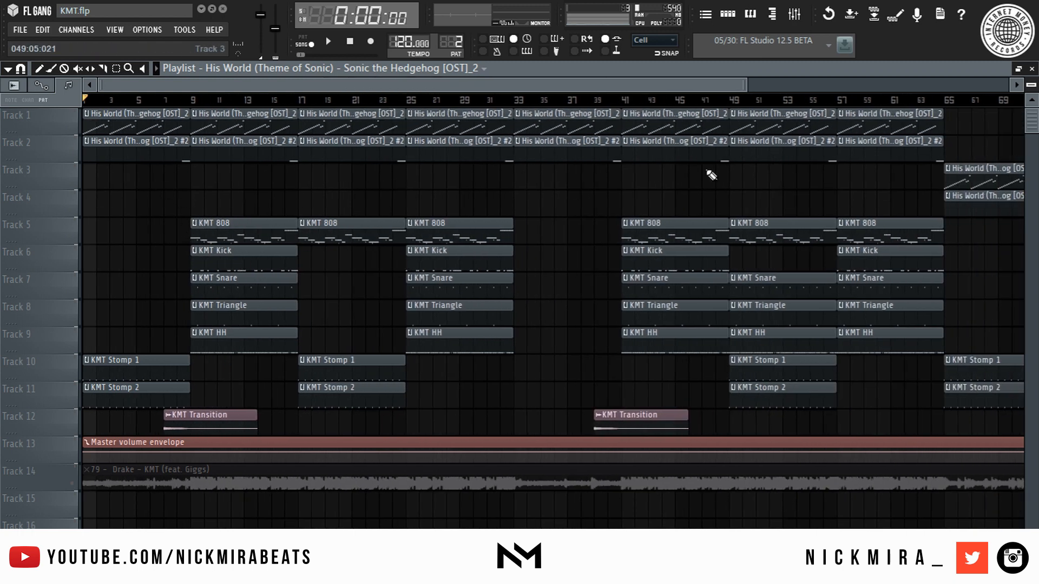
{"action": "left_click_drag", "start_coordinate": [201, 101], "coordinate": [295, 112]}
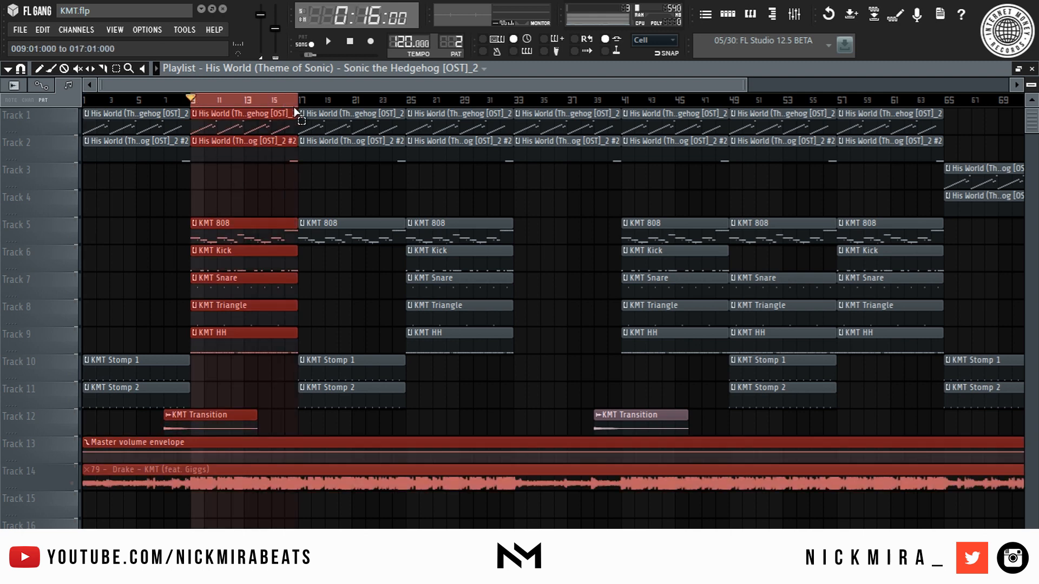
Solo Track 5 and play the KMT 808 pattern with its complete note sequence shown in the piano roll
{"action": "right_click", "coordinate": [73, 240]}
{"action": "double_click", "coordinate": [268, 233]}
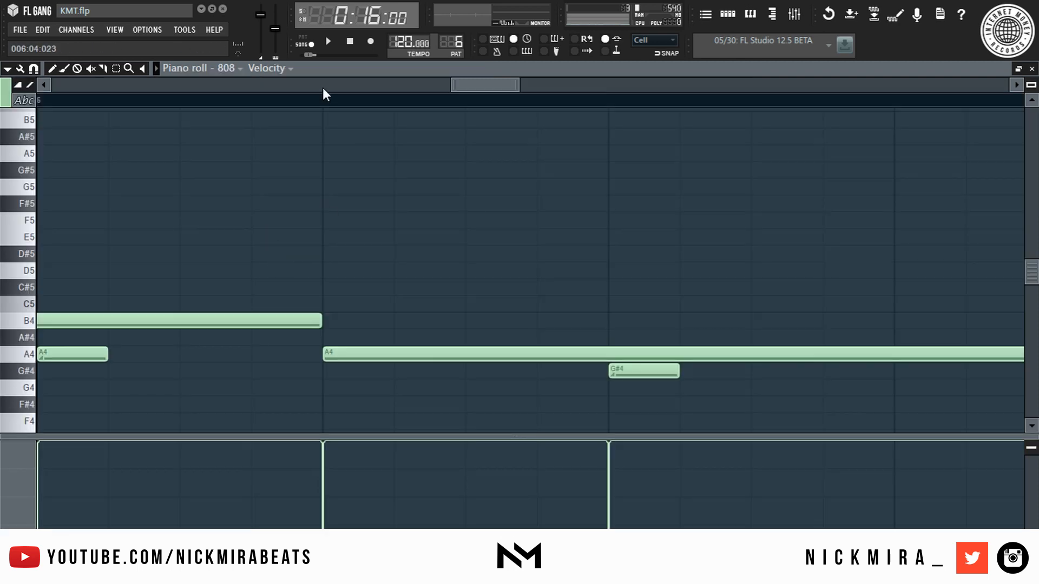
{"action": "scroll", "coordinate": [331, 103], "scroll_direction": "down", "scroll_amount": 5}
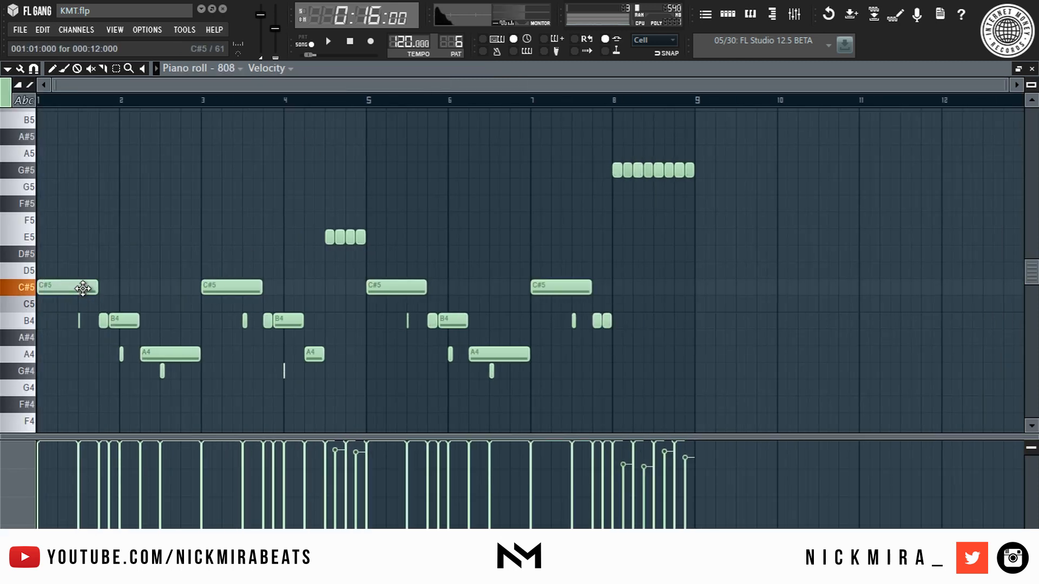
{"action": "key", "text": "space"}
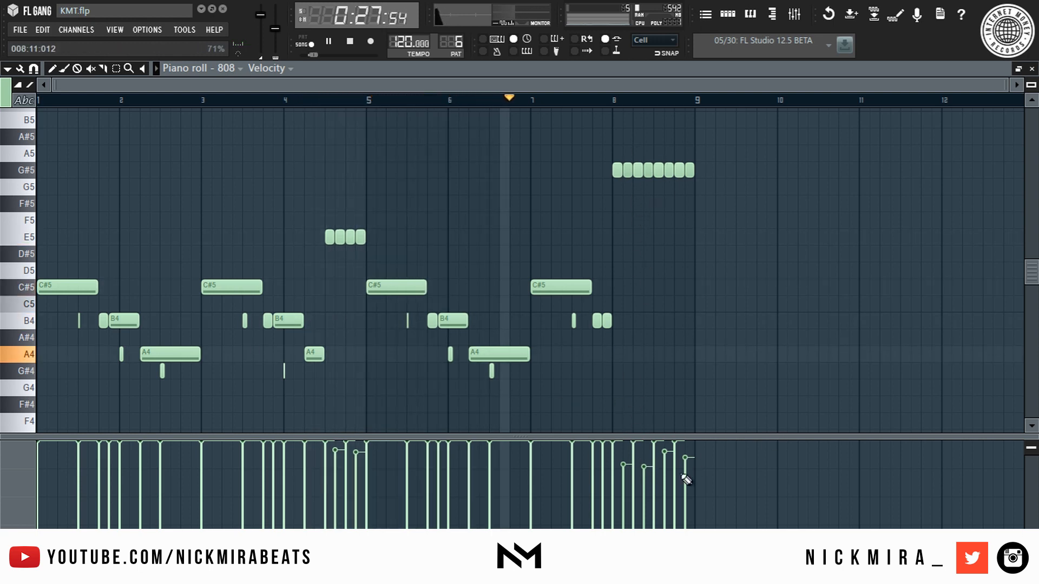
In the playlist, unmute the two Sonic sample tracks and the KMT Kick track alongside the 808
{"action": "left_click", "coordinate": [706, 16]}
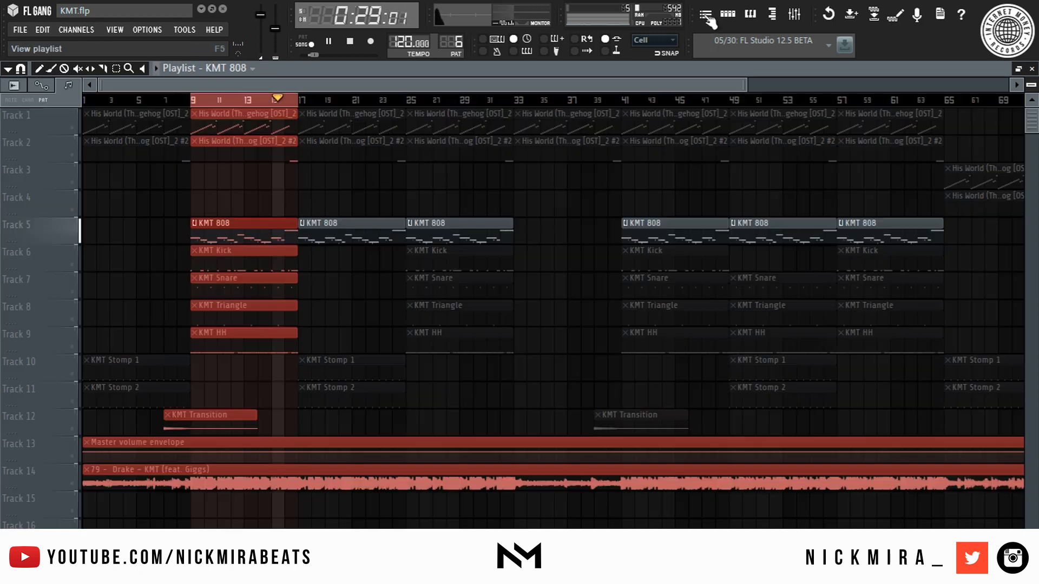
{"action": "left_click", "coordinate": [74, 134]}
{"action": "left_click", "coordinate": [74, 155]}
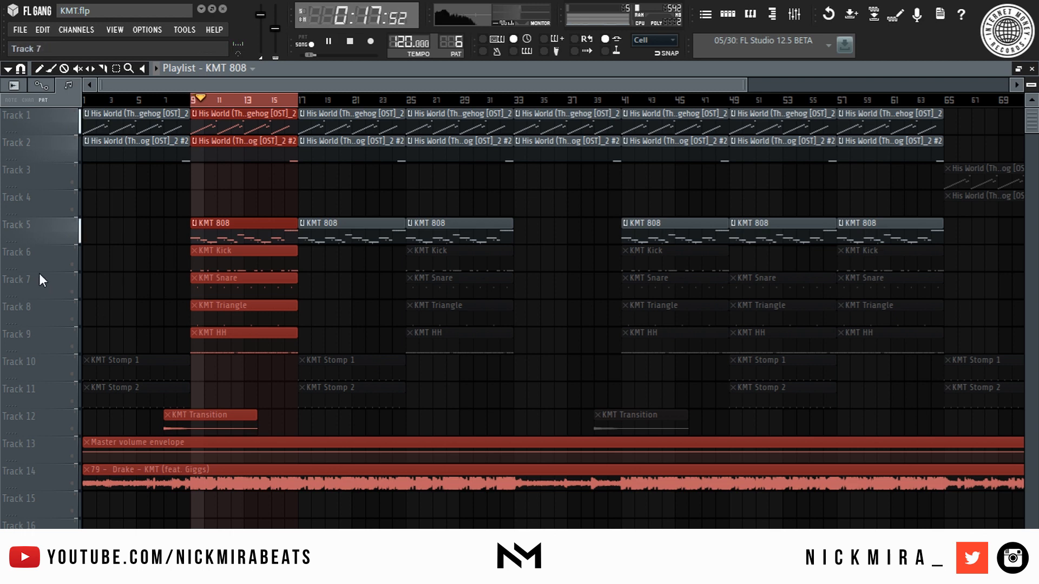
{"action": "left_click", "coordinate": [76, 273]}
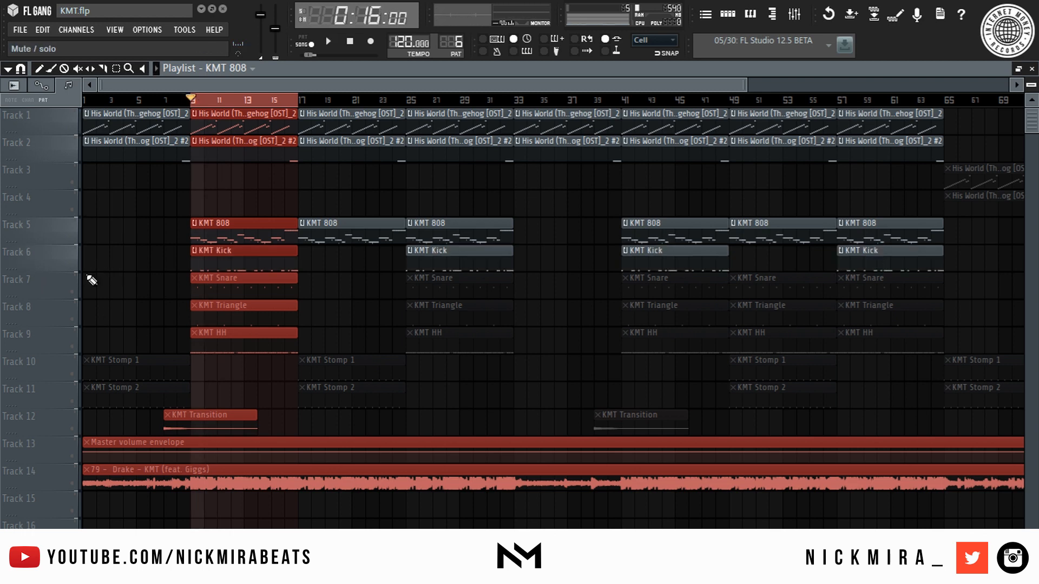
In the KMT Kick pattern, draw two-step C5 notes above the B4 kicks from bar 1 to the start of bar 3
{"action": "double_click", "coordinate": [234, 267]}
{"action": "scroll", "coordinate": [301, 86], "scroll_direction": "down", "scroll_amount": 5}
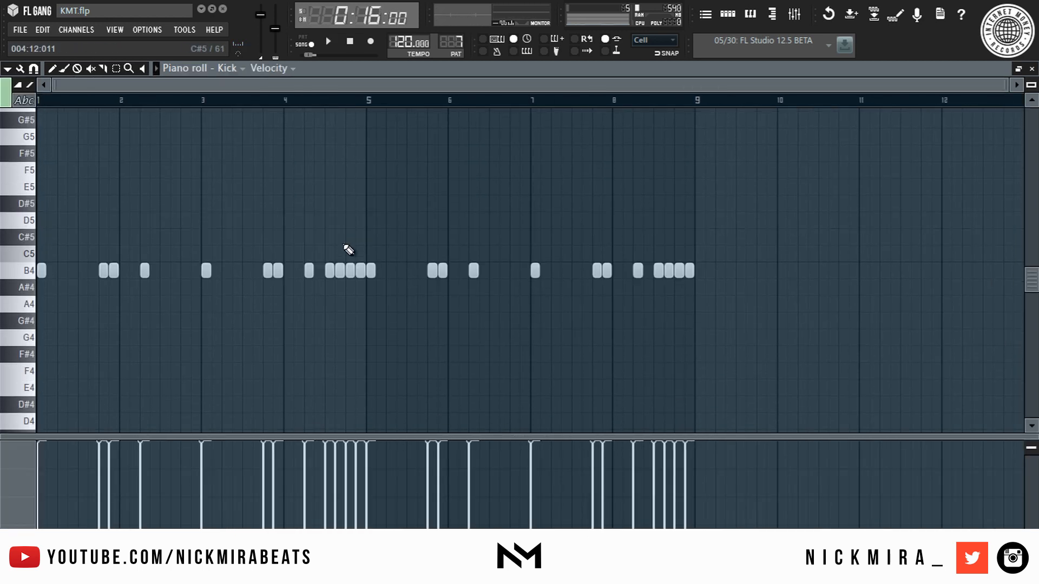
{"action": "left_click", "coordinate": [38, 254]}
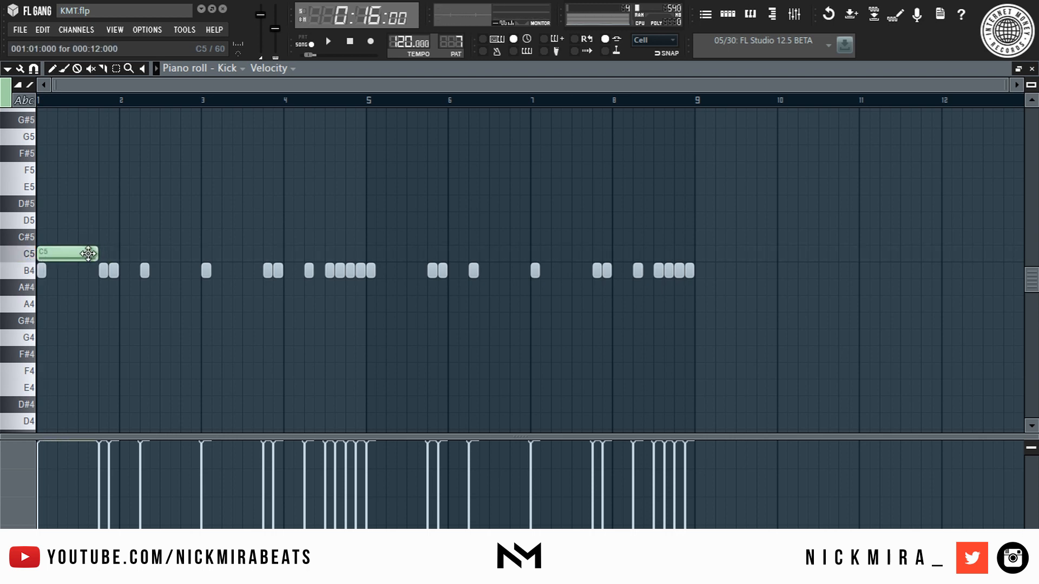
{"action": "left_click_drag", "start_coordinate": [95, 250], "coordinate": [46, 251]}
{"action": "left_click", "coordinate": [106, 253]}
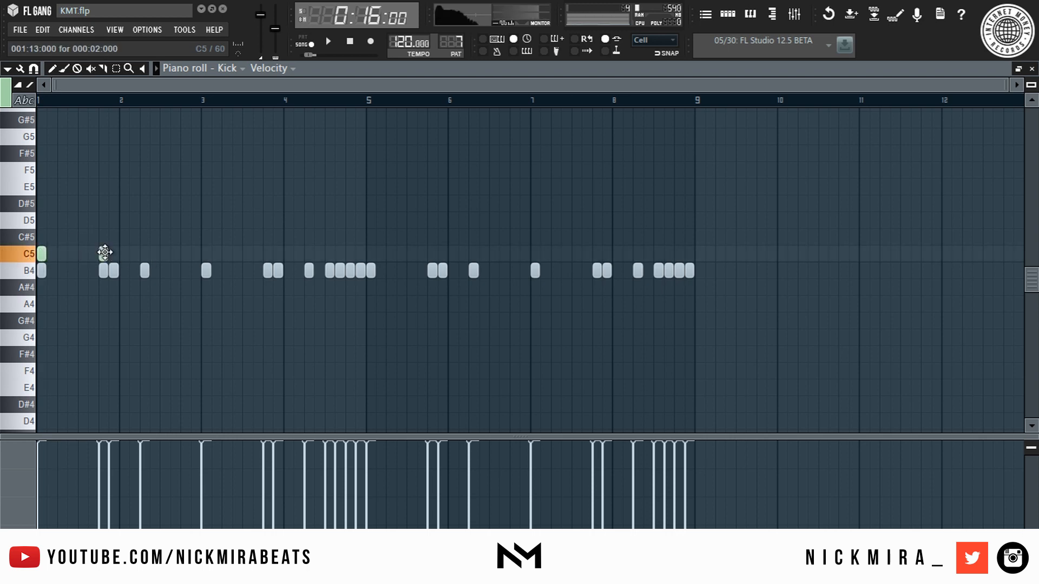
{"action": "left_click", "coordinate": [145, 254]}
{"action": "key", "text": "space"}
{"action": "left_click", "coordinate": [206, 254]}
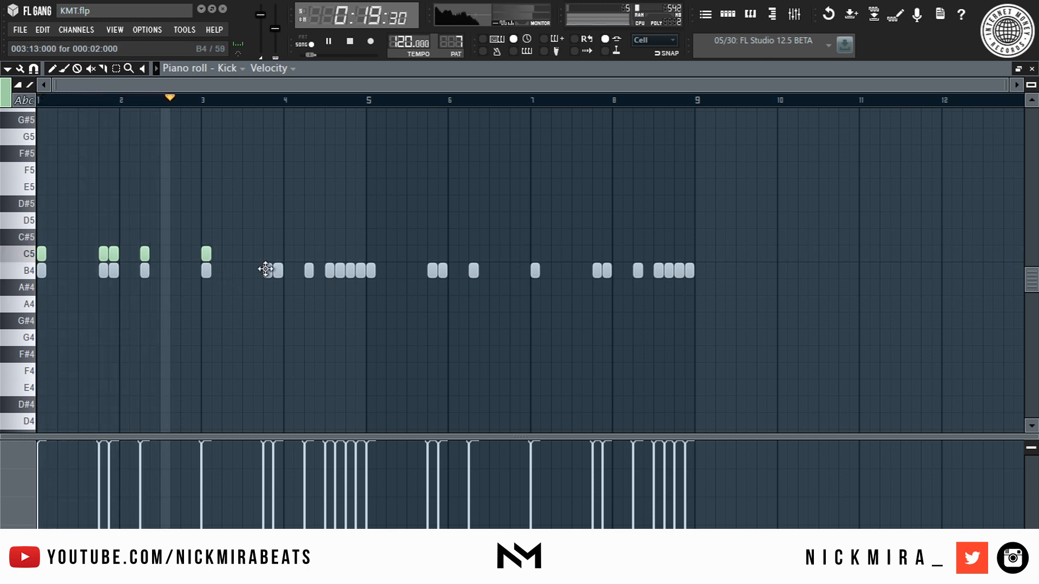
Add seven more two-step C5 notes above the remaining B4 kicks in bars 3 and 4
{"action": "left_click", "coordinate": [267, 254]}
{"action": "left_click", "coordinate": [277, 254]}
{"action": "left_click", "coordinate": [309, 254]}
{"action": "left_click", "coordinate": [330, 254]}
{"action": "left_click", "coordinate": [340, 253]}
{"action": "left_click", "coordinate": [350, 254]}
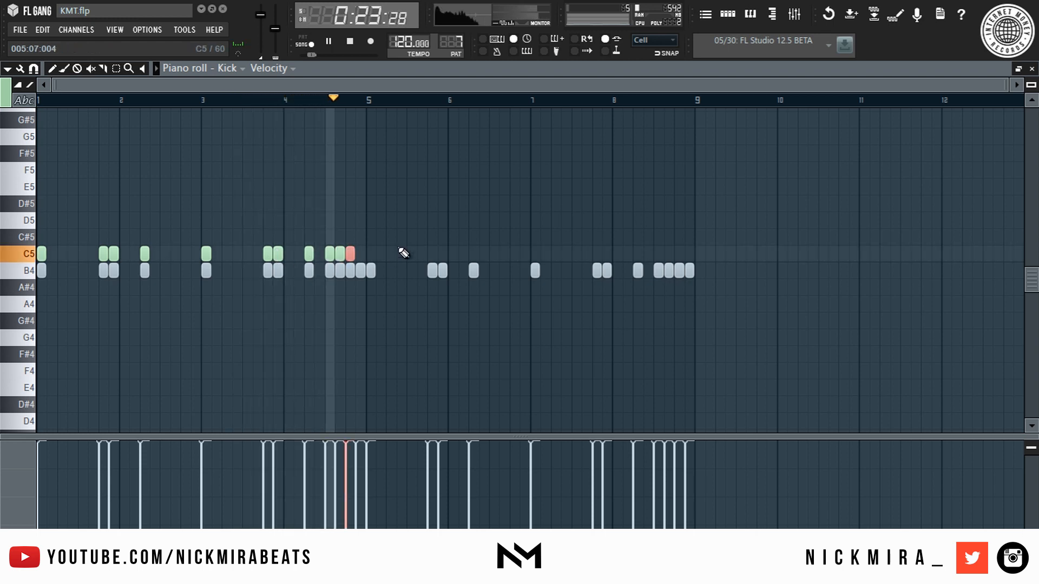
{"action": "left_click", "coordinate": [360, 254]}
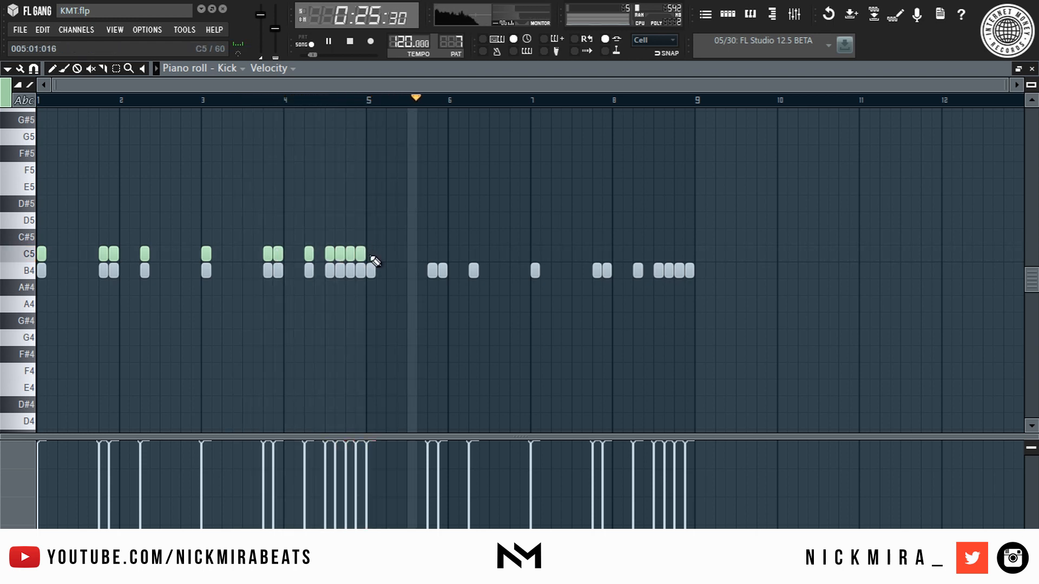
Try duplicating the kick notes, and undo the duplication
{"action": "key", "text": "ctrl+b"}
{"action": "key", "text": "ctrl+z"}
{"action": "scroll", "coordinate": [346, 103], "scroll_direction": "up", "scroll_amount": 4}
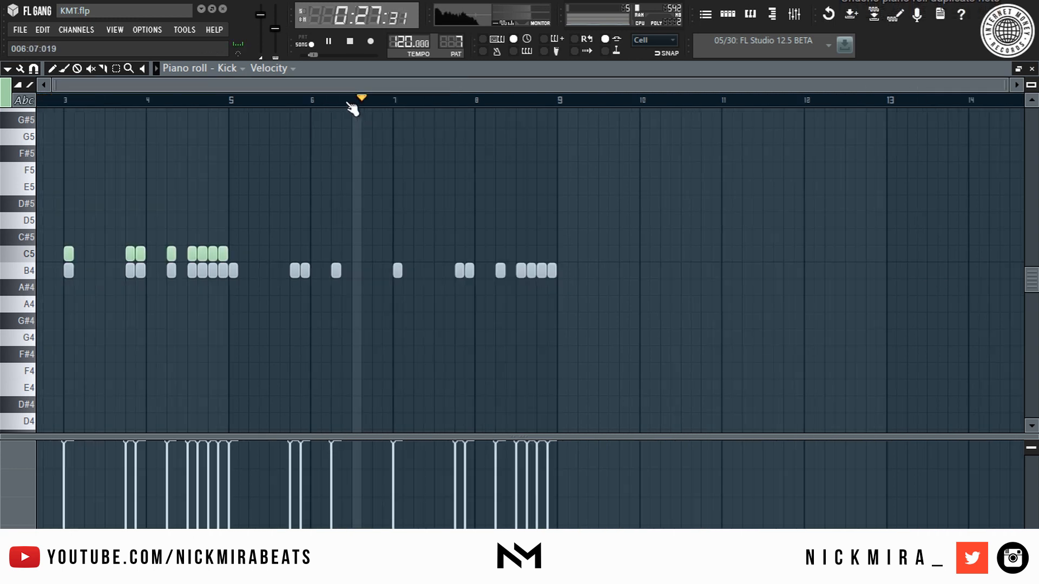
Duplicate the C5 kick notes of the first four bars into bars 5 to 8, and return to the playlist
{"action": "scroll", "coordinate": [348, 104], "scroll_direction": "up", "scroll_amount": 3}
{"action": "left_click_drag", "start_coordinate": [389, 208], "coordinate": [42, 261]}
{"action": "key", "text": "ctrl+b"}
{"action": "left_click", "coordinate": [494, 207], "text": "ctrl"}
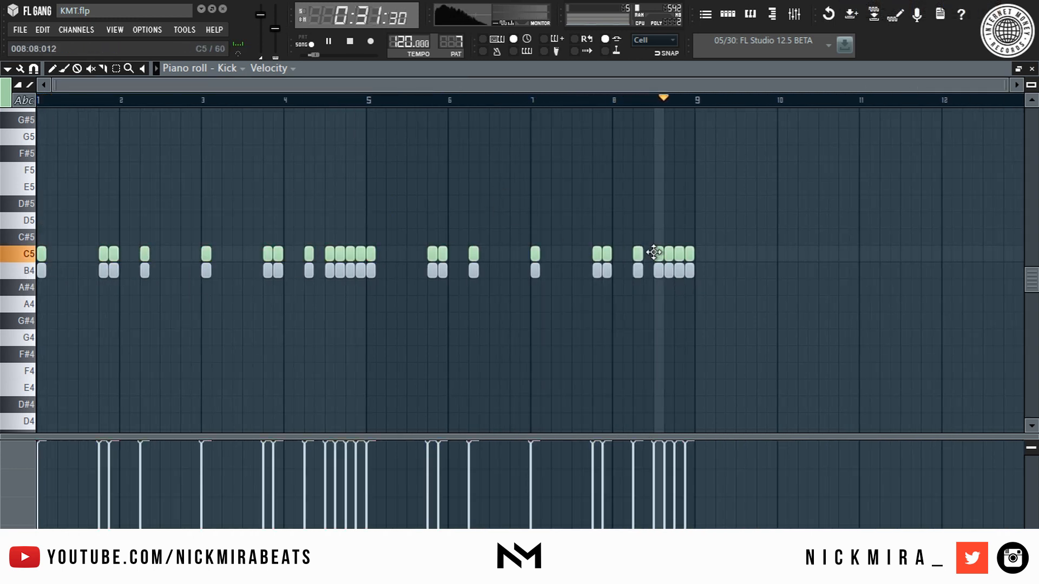
{"action": "key", "text": "F7"}
Delete the KMT 808 clip at bar 25, and undo the deletion
{"action": "right_click", "coordinate": [511, 226]}
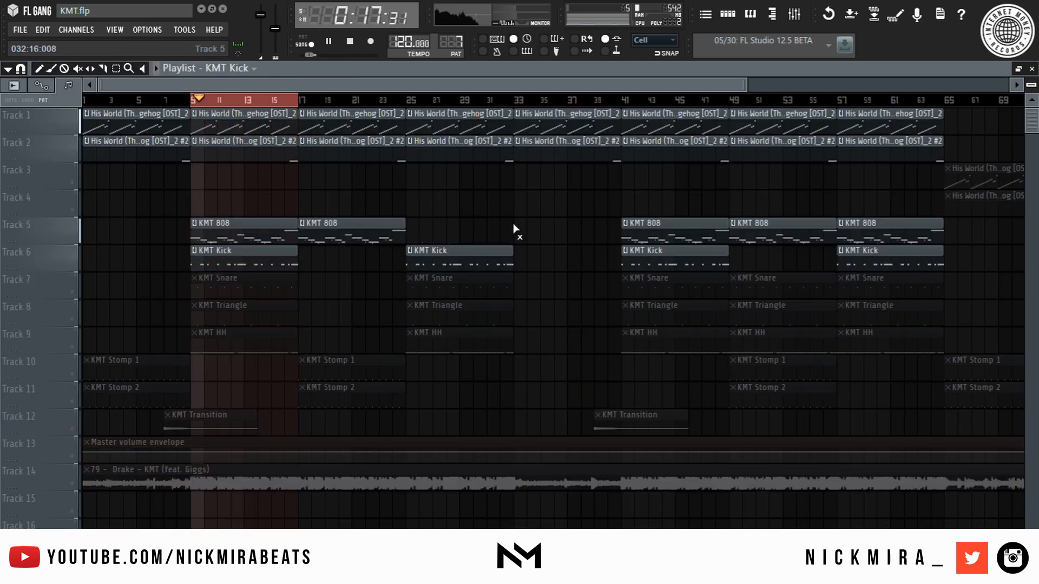
{"action": "key", "text": "ctrl+alt+z"}
{"action": "key", "text": "ctrl+alt+z"}
Unmute the KMT Snare, KMT Triangle and KMT HH tracks, and stop playback with bars 9 to 16 selected
{"action": "left_click", "coordinate": [542, 280], "text": "ctrl"}
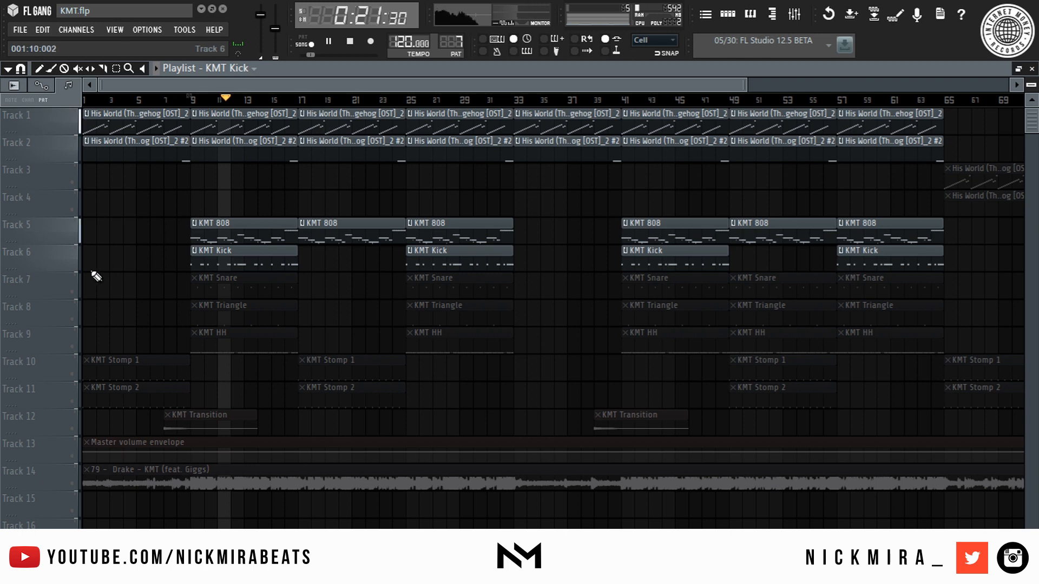
{"action": "left_click", "coordinate": [79, 292]}
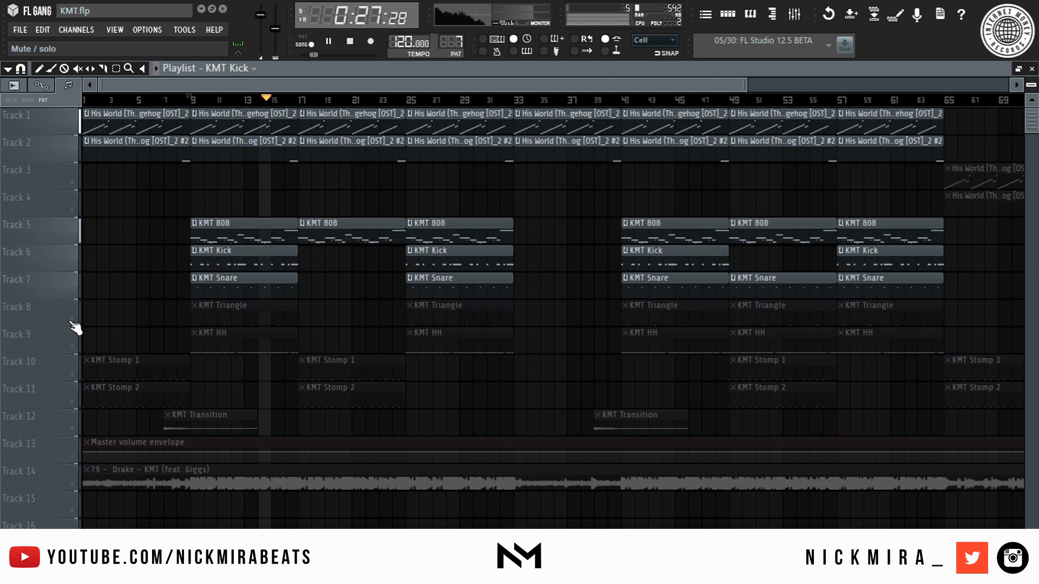
{"action": "left_click", "coordinate": [76, 321]}
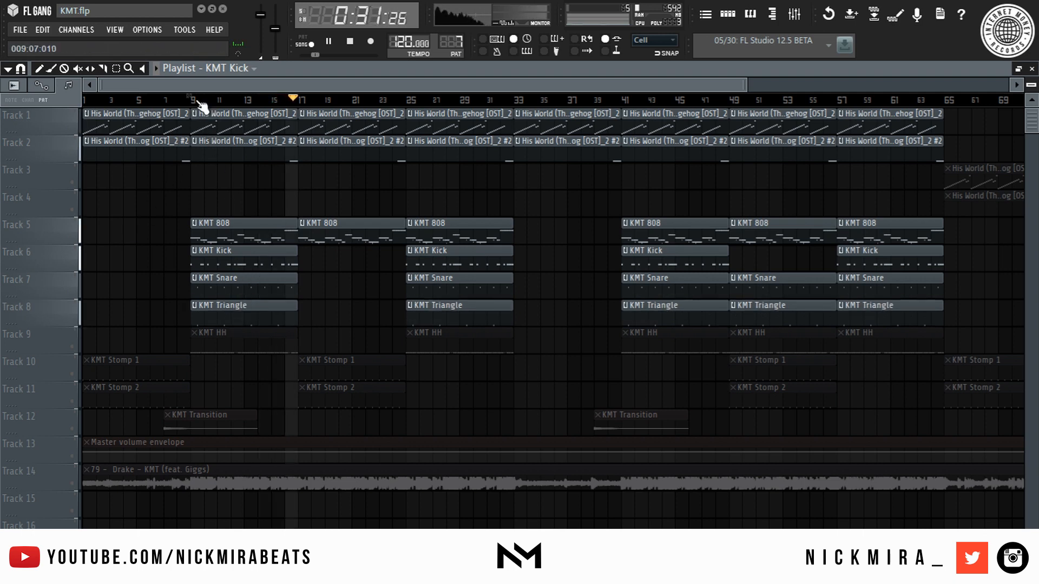
{"action": "key", "text": "space"}
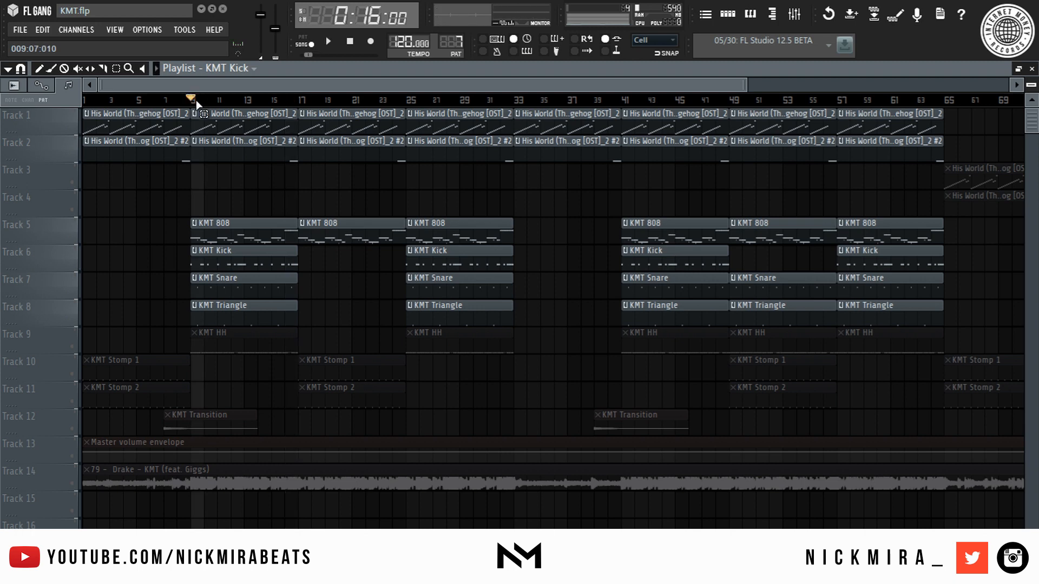
{"action": "left_click_drag", "start_coordinate": [196, 99], "coordinate": [298, 100]}
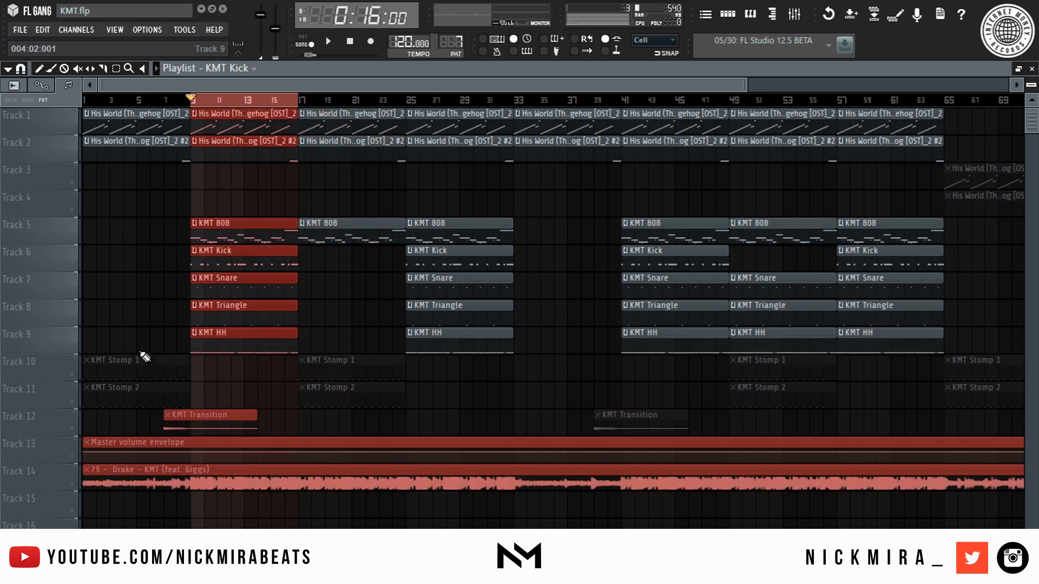
Open the KMT HH pattern in the piano roll and play it through to examine the hi-hat rhythm
{"action": "double_click", "coordinate": [238, 352]}
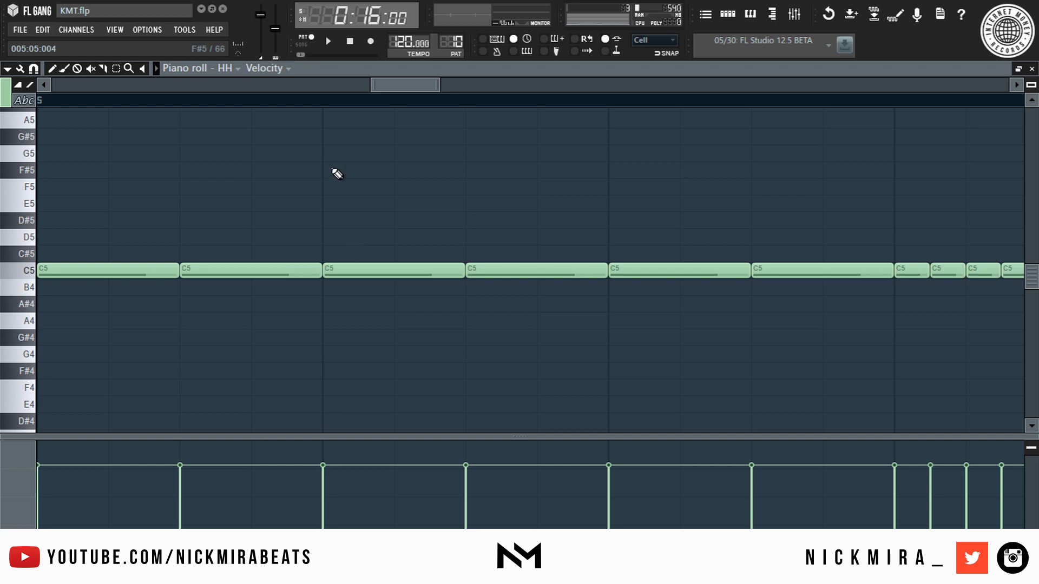
{"action": "scroll", "coordinate": [329, 98], "scroll_direction": "down", "scroll_amount": 6}
{"action": "key", "text": "space"}
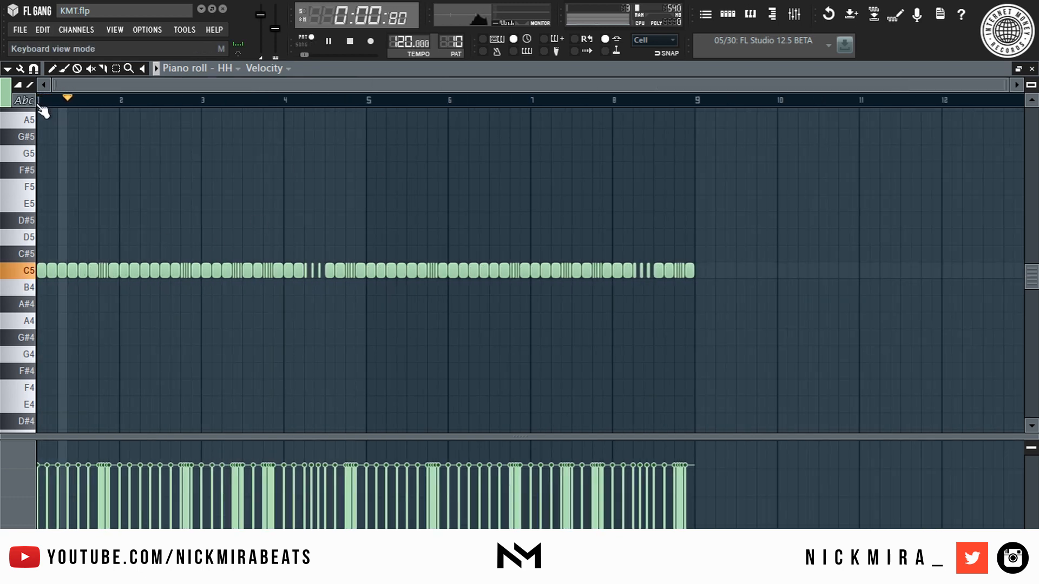
{"action": "scroll", "coordinate": [42, 106], "scroll_direction": "up", "scroll_amount": 1}
{"action": "scroll", "coordinate": [46, 110], "scroll_direction": "up", "scroll_amount": 3}
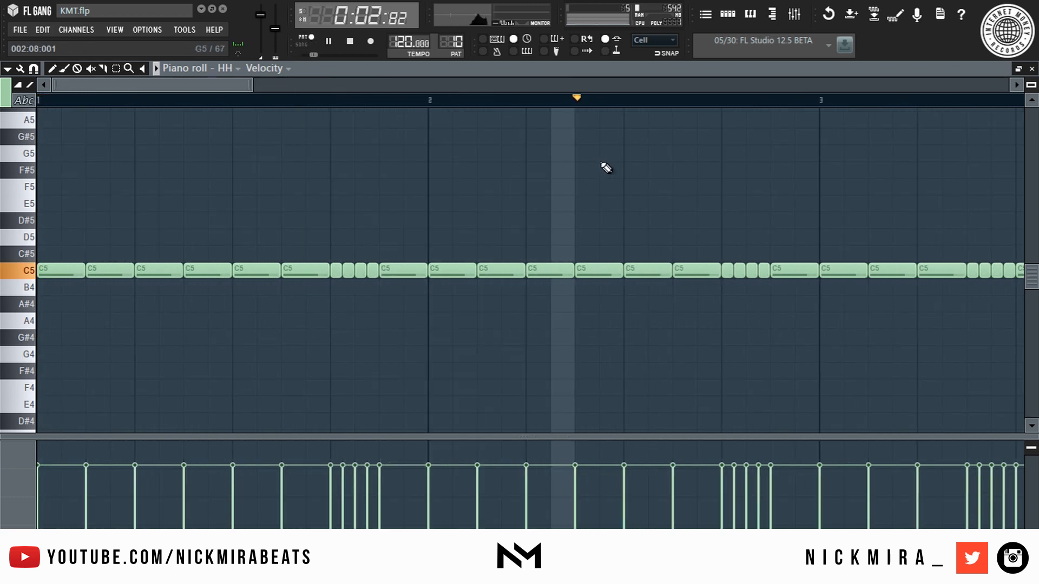
{"action": "scroll", "coordinate": [625, 106], "scroll_direction": "down", "scroll_amount": 3}
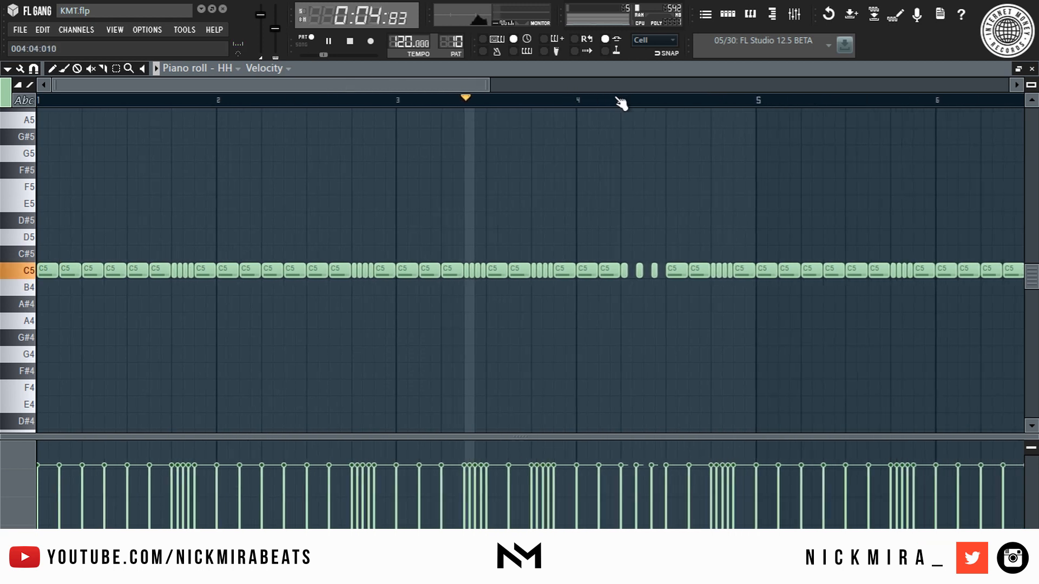
{"action": "scroll", "coordinate": [621, 103], "scroll_direction": "down", "scroll_amount": 1}
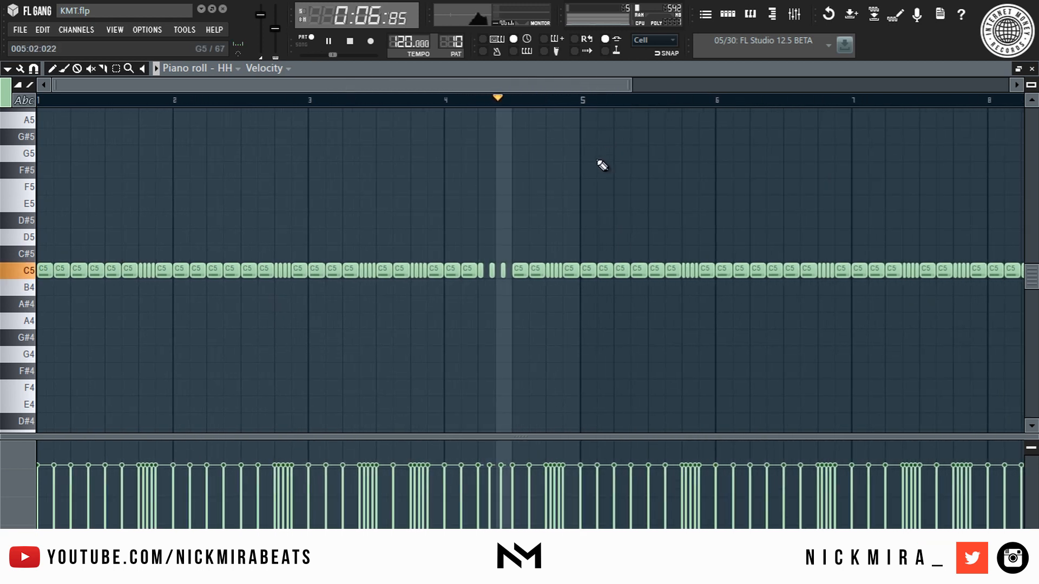
{"action": "key", "text": "space"}
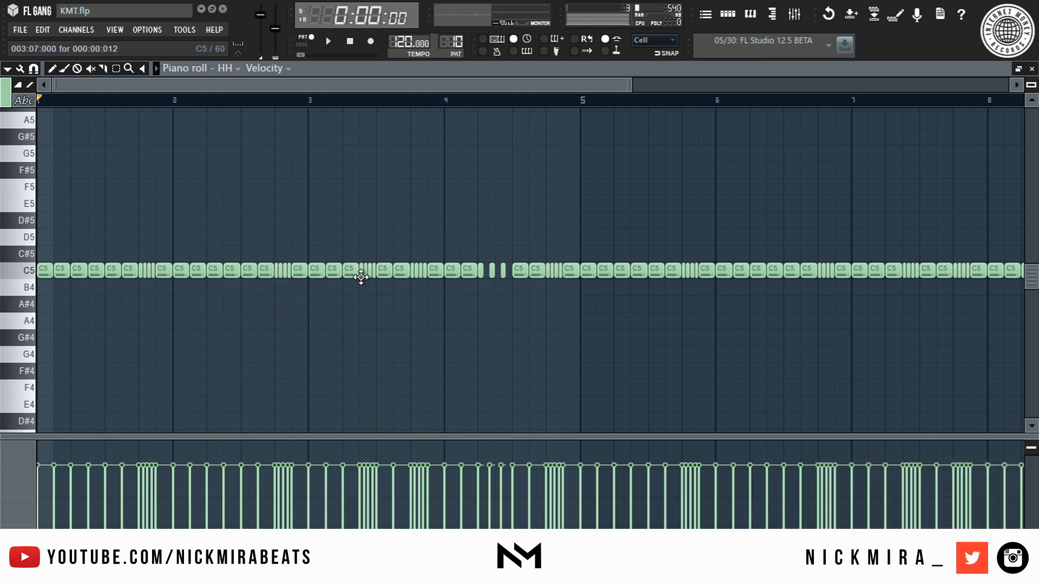
Highlight the hi-hat roll in bar 3 and the spaced short notes in bar 4, and replay the pattern
{"action": "left_click_drag", "start_coordinate": [363, 275], "coordinate": [375, 277]}
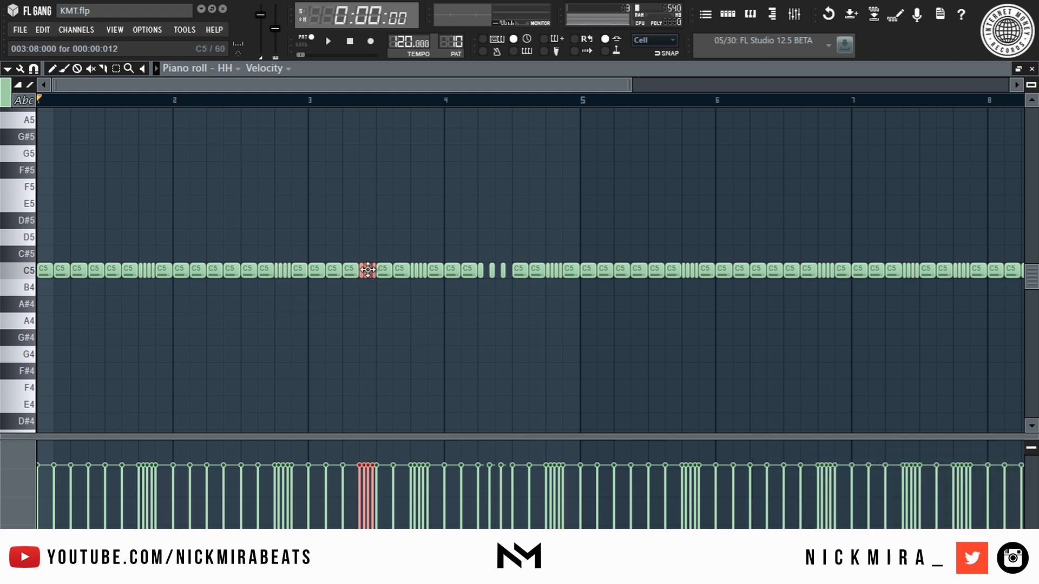
{"action": "left_click_drag", "start_coordinate": [480, 280], "coordinate": [506, 276]}
{"action": "left_click", "coordinate": [492, 290], "text": "ctrl"}
{"action": "key", "text": "space"}
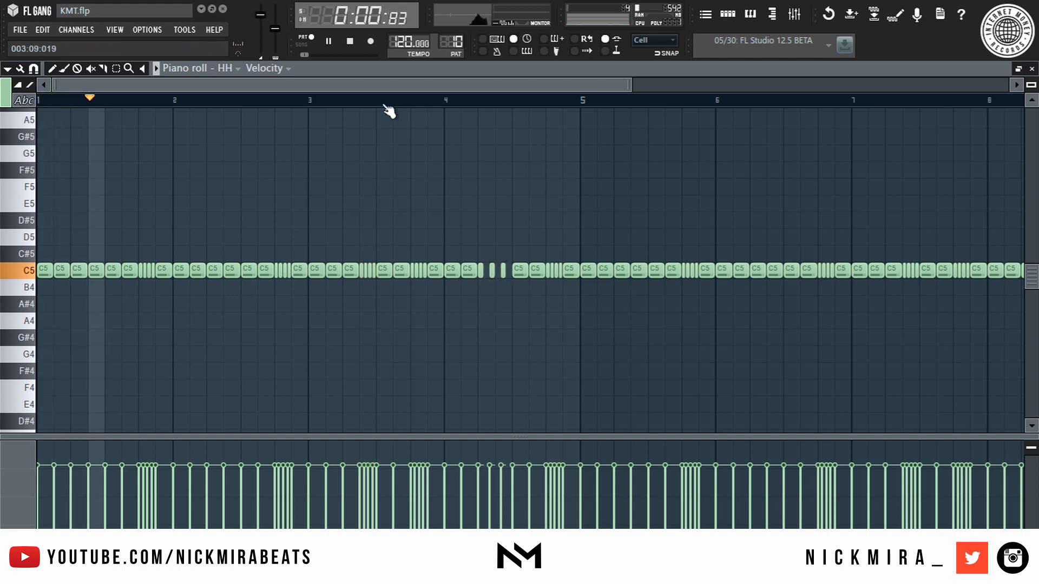
In the playlist, play bars 9 to 16 with the two Sonic sample tracks muted, unmute both, and clear the selection
{"action": "left_click", "coordinate": [706, 14]}
{"action": "key", "text": "space"}
{"action": "left_click", "coordinate": [71, 128]}
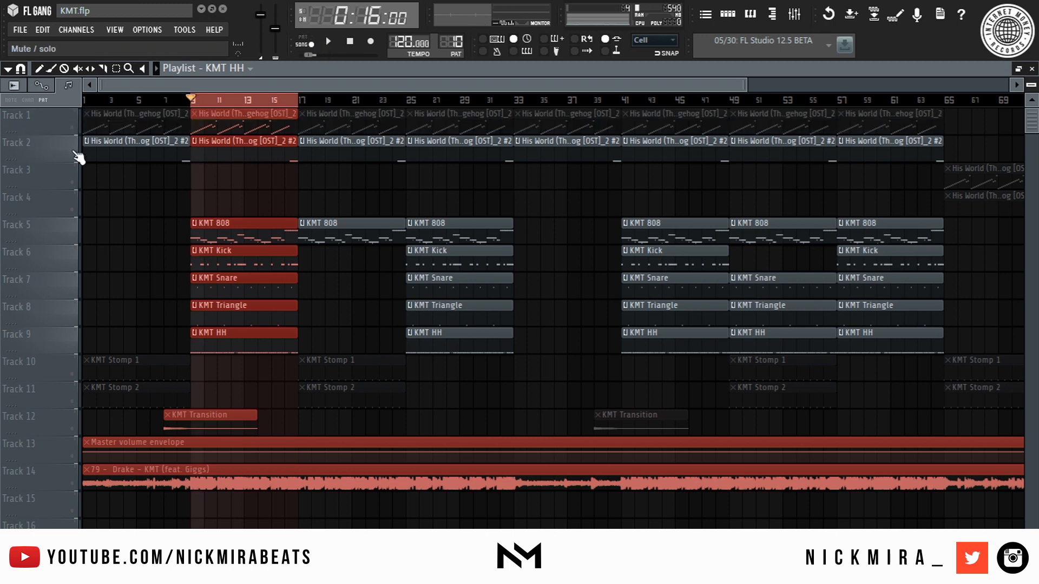
{"action": "left_click", "coordinate": [73, 156]}
{"action": "key", "text": "space"}
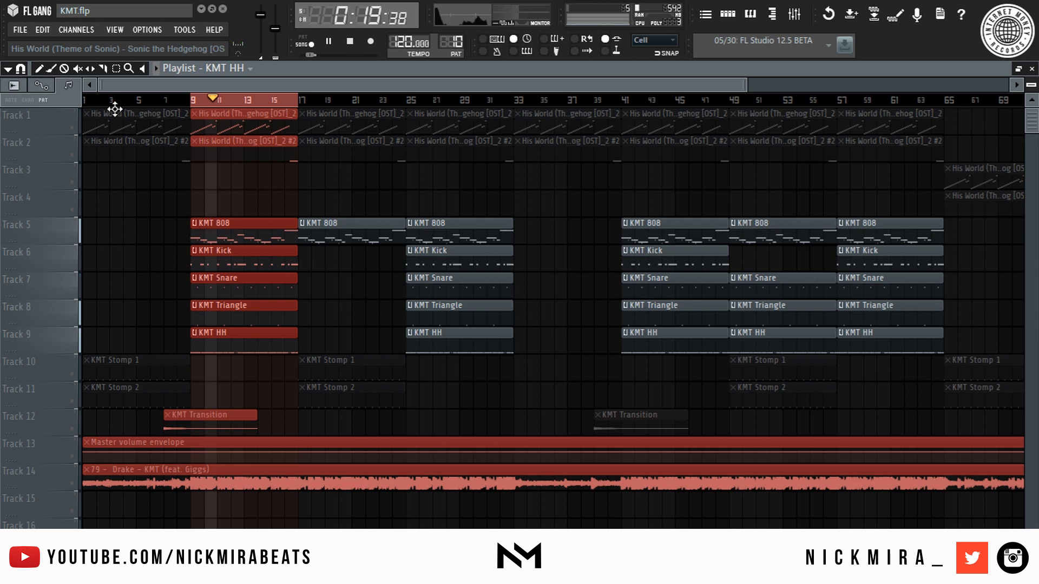
{"action": "left_click", "coordinate": [79, 130]}
{"action": "left_click", "coordinate": [79, 151]}
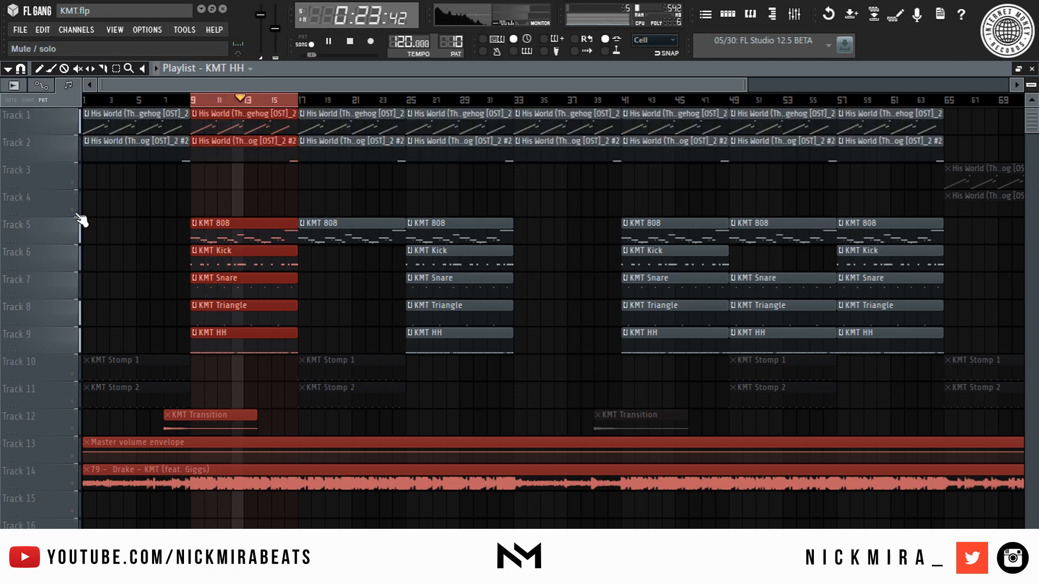
{"action": "scroll", "coordinate": [276, 103], "scroll_direction": "down", "scroll_amount": 1}
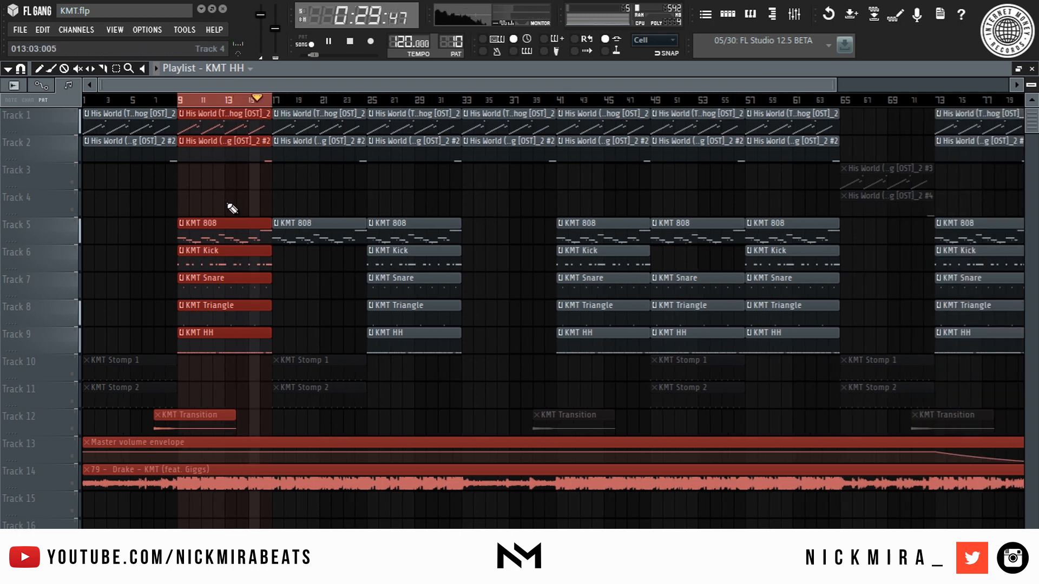
{"action": "key", "text": "ctrl+d"}
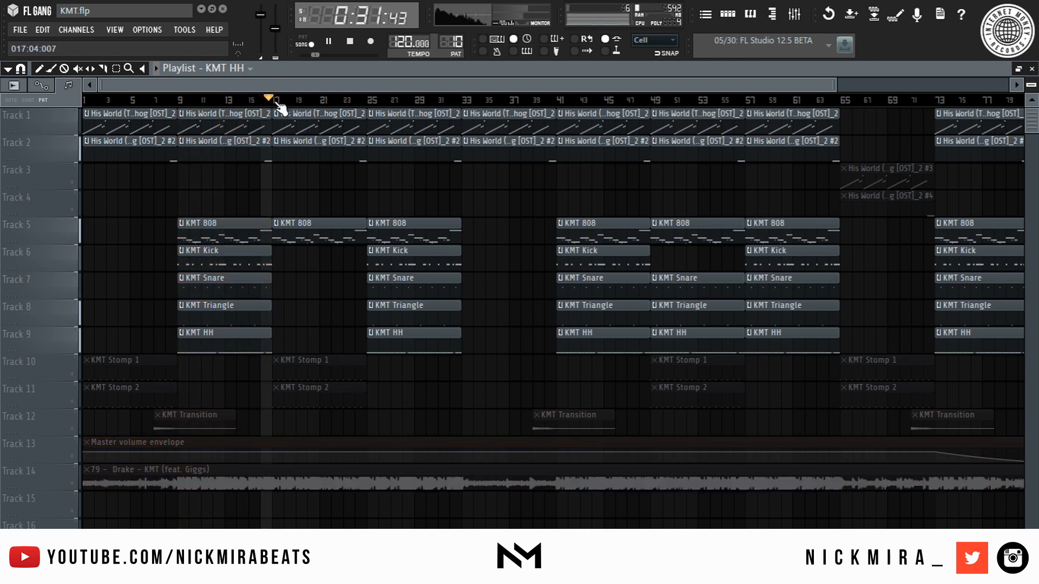
Unmute Tracks 3 and 4, both KMT Stomp tracks, KMT Transition and the Master volume envelope, and play bars 17 to 24
{"action": "key", "text": "space"}
{"action": "left_click_drag", "start_coordinate": [274, 102], "coordinate": [359, 98]}
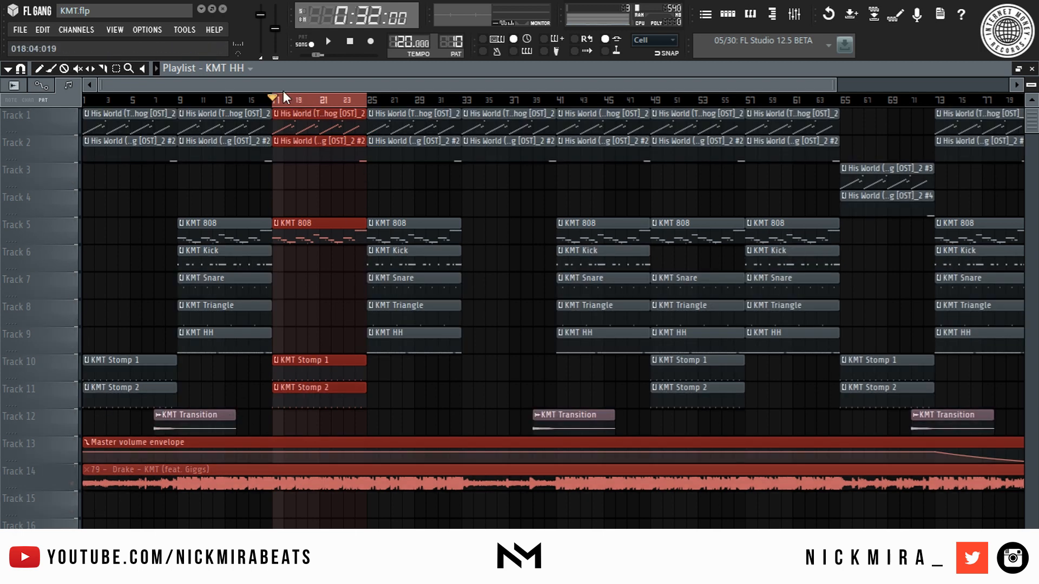
{"action": "key", "text": "space"}
{"action": "scroll", "coordinate": [282, 100], "scroll_direction": "down", "scroll_amount": 2}
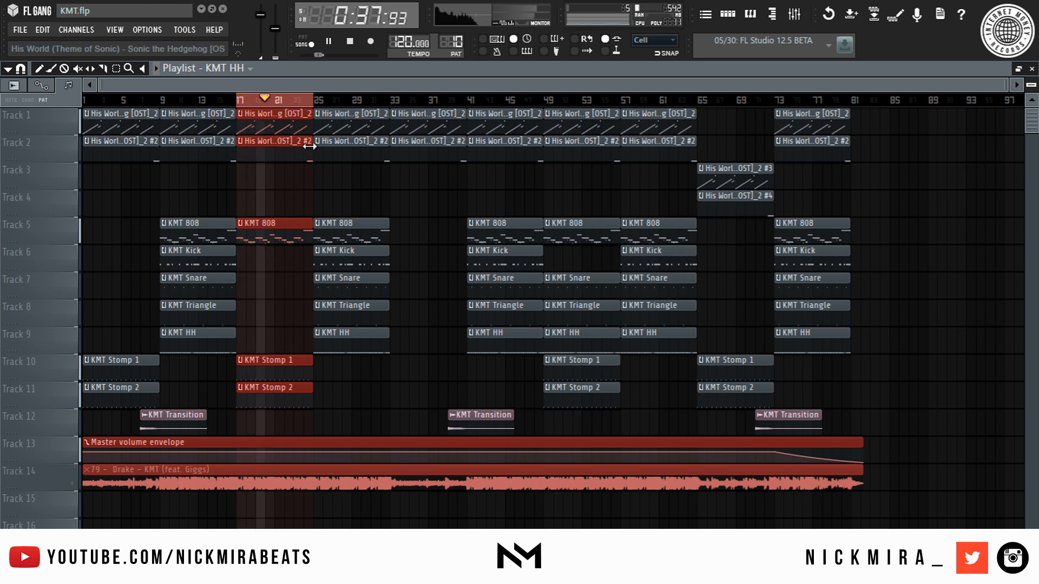
{"action": "left_click", "coordinate": [339, 177], "text": "ctrl"}
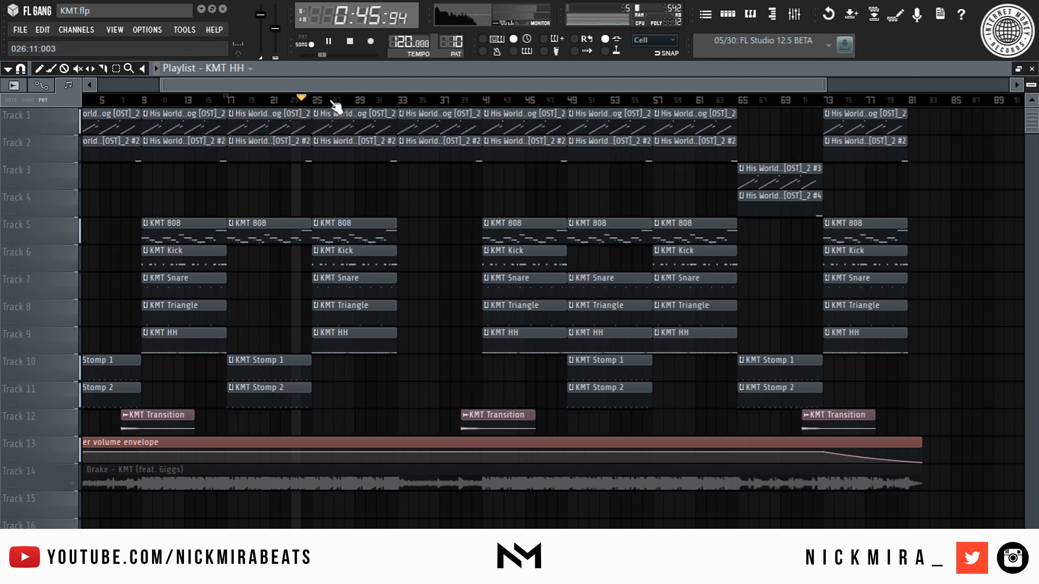
Stop playback, move the playhead from bar 25 to bar 33, and highlight the two Sonic sample clips in bars 33 to 40
{"action": "scroll", "coordinate": [336, 104], "scroll_direction": "up", "scroll_amount": 4}
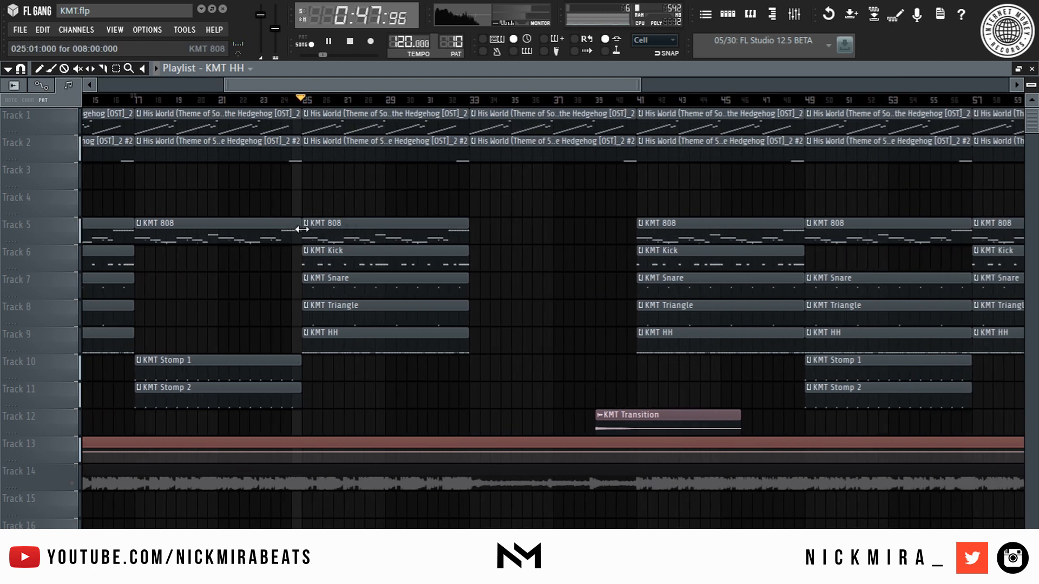
{"action": "key", "text": "space"}
{"action": "left_click", "coordinate": [303, 100]}
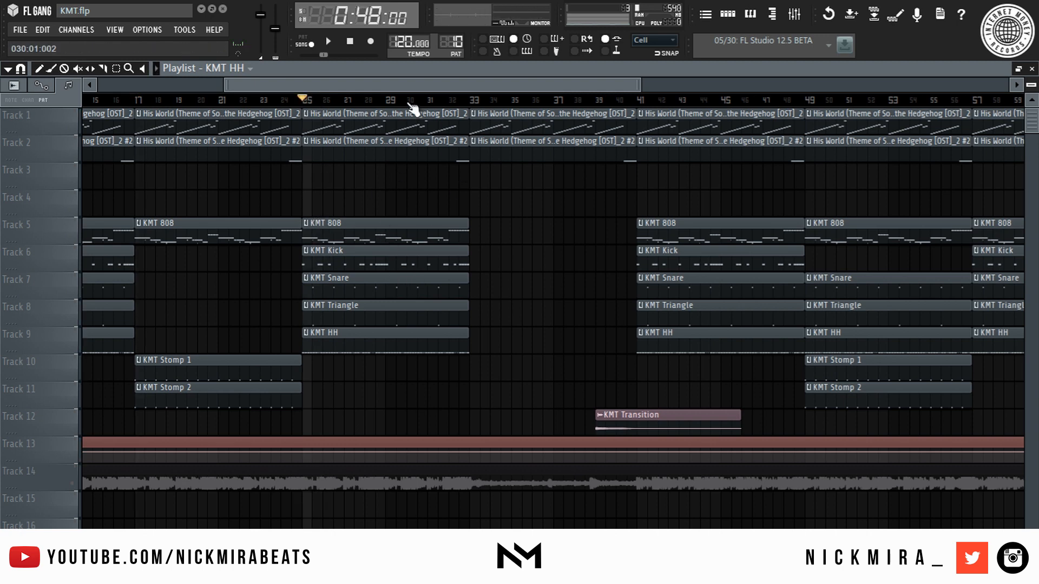
{"action": "left_click_drag", "start_coordinate": [313, 102], "coordinate": [470, 120]}
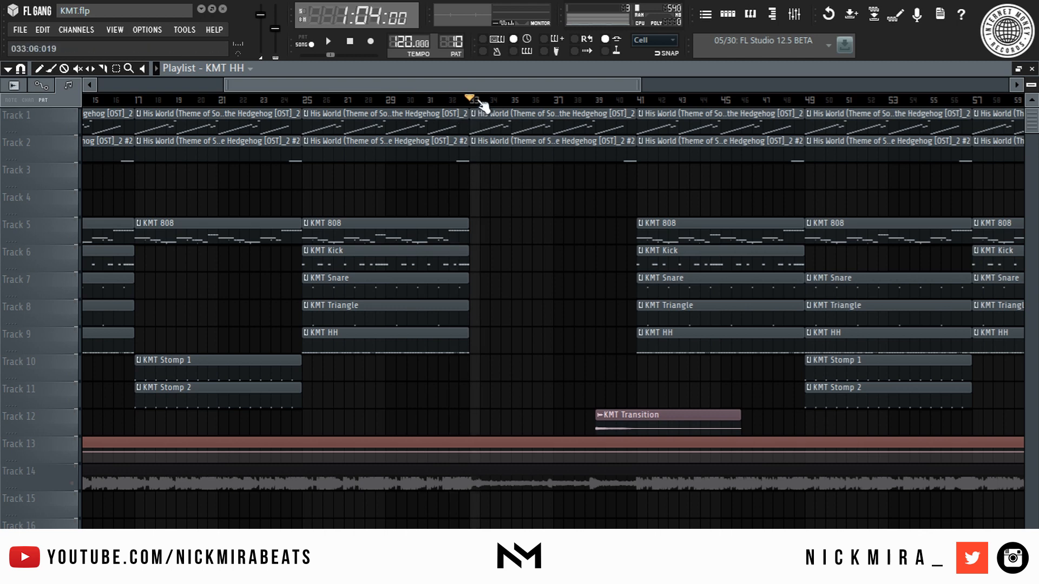
{"action": "left_click_drag", "start_coordinate": [591, 125], "coordinate": [557, 202]}
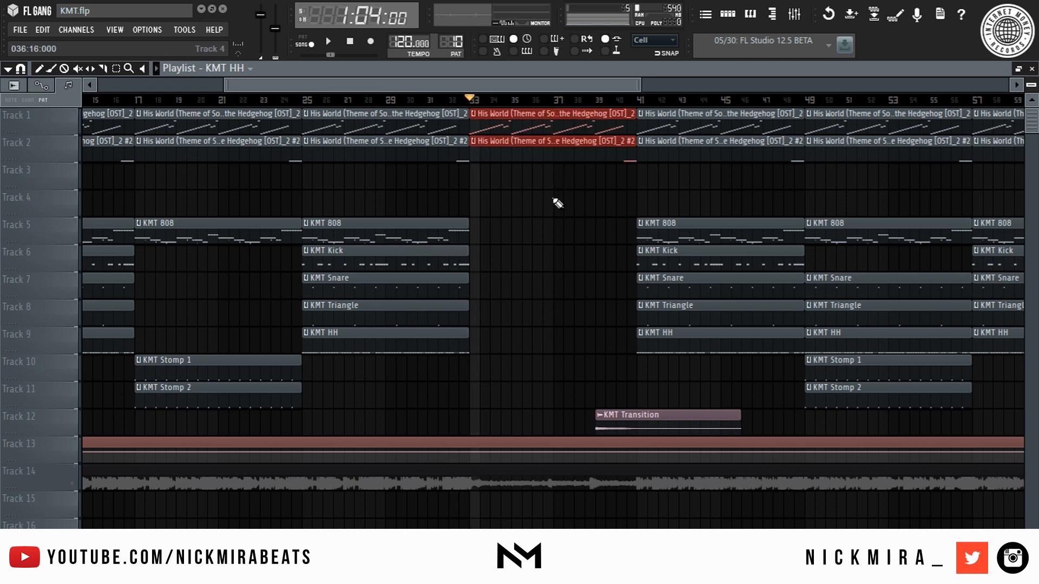
{"action": "left_click", "coordinate": [533, 106], "text": "ctrl"}
Highlight a group of clips after bar 41, and single out the KMT Stomp 1 and Stomp 2 clips at bar 49
{"action": "scroll", "coordinate": [536, 216], "scroll_direction": "down", "scroll_amount": 3}
{"action": "left_click", "coordinate": [470, 414]}
{"action": "left_click_drag", "start_coordinate": [504, 199], "coordinate": [657, 398]}
{"action": "left_click", "coordinate": [652, 399], "text": "ctrl"}
{"action": "left_click", "coordinate": [605, 369]}
{"action": "left_click_drag", "start_coordinate": [615, 368], "coordinate": [563, 397]}
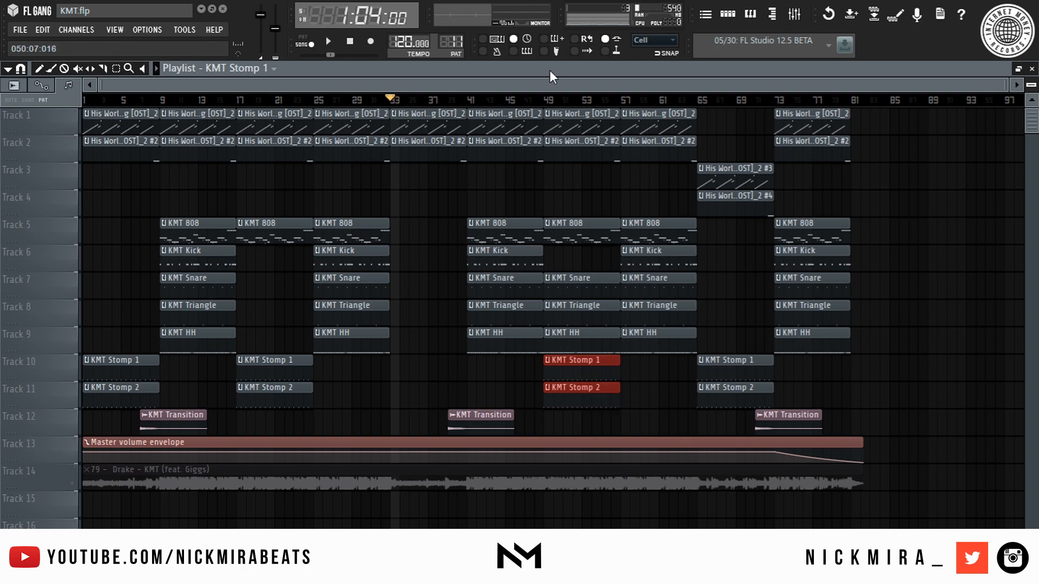
Highlight the KMT Snare, Triangle and HH clips at bar 49, play the arrangement from there, and clear the selection
{"action": "scroll", "coordinate": [633, 108], "scroll_direction": "up", "scroll_amount": 2}
{"action": "left_click_drag", "start_coordinate": [564, 275], "coordinate": [519, 333]}
{"action": "left_click", "coordinate": [463, 101]}
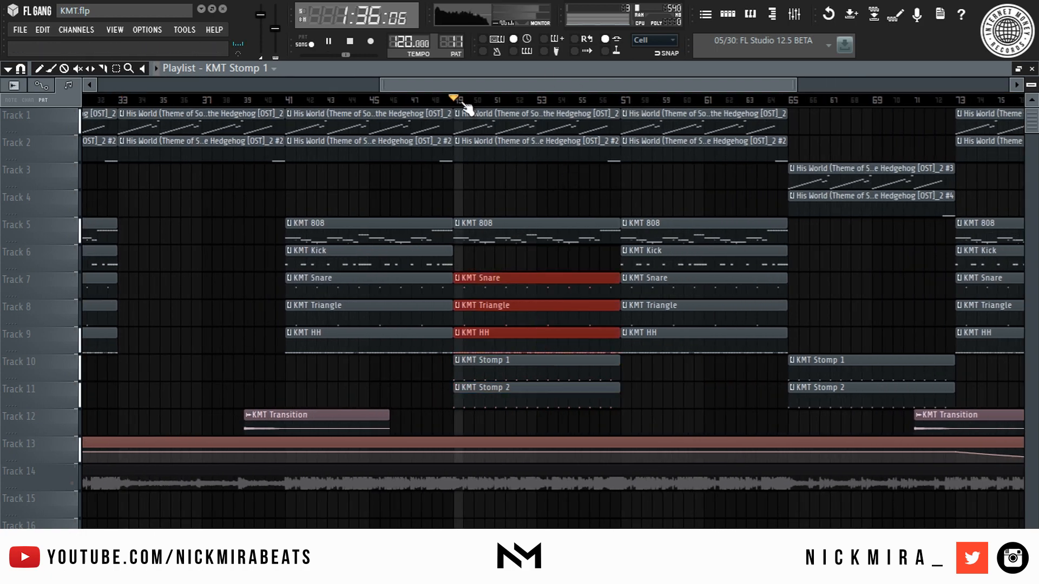
{"action": "scroll", "coordinate": [464, 103], "scroll_direction": "down", "scroll_amount": 3}
{"action": "left_click", "coordinate": [846, 190], "text": "ctrl"}
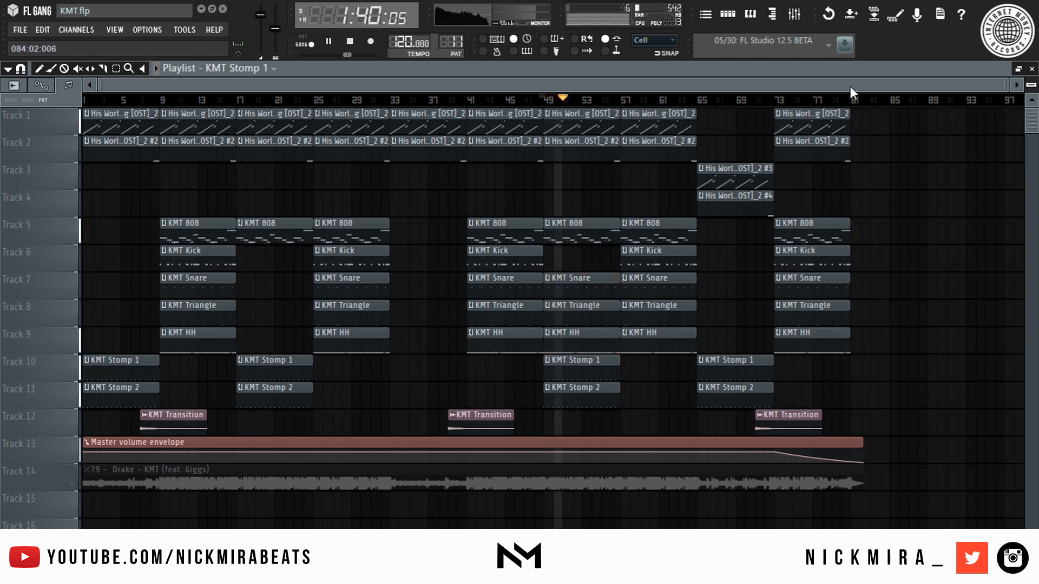
Examine the arrangement's closing section from bar 57 to bar 81 during playback, and stop playback
{"action": "scroll", "coordinate": [868, 117], "scroll_direction": "up", "scroll_amount": 3}
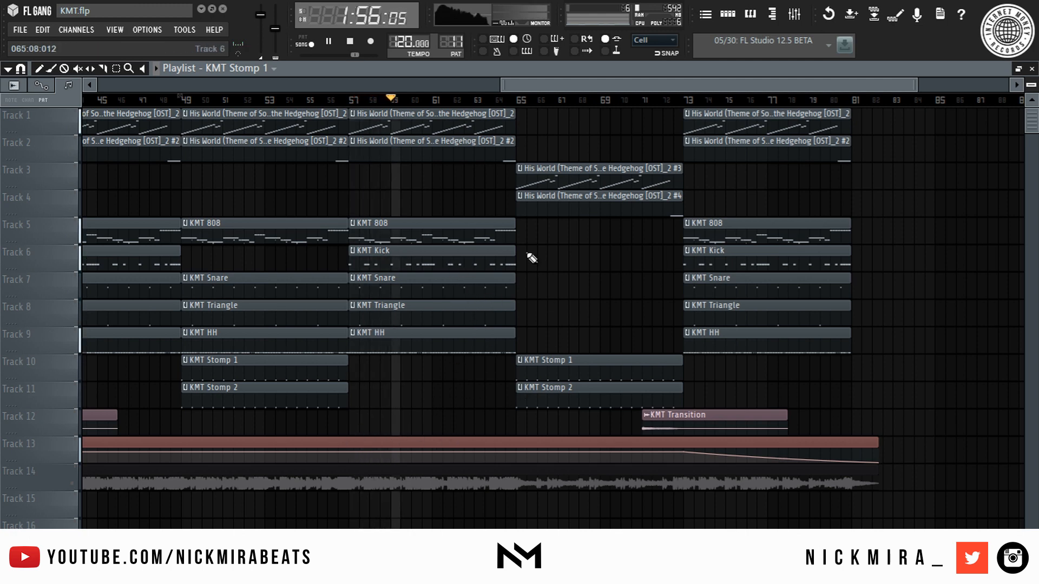
{"action": "scroll", "coordinate": [531, 107], "scroll_direction": "down", "scroll_amount": 3}
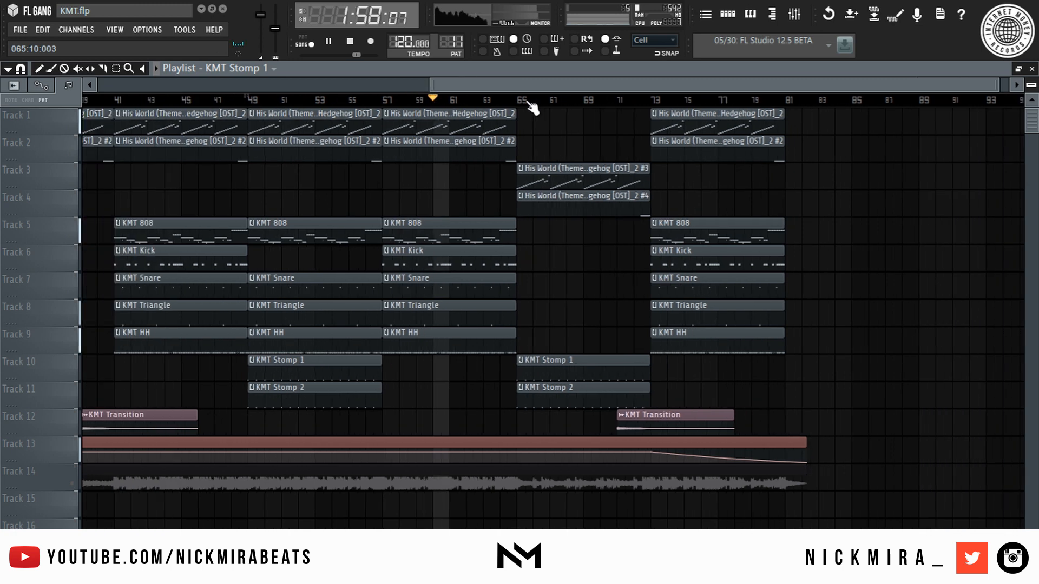
{"action": "scroll", "coordinate": [683, 110], "scroll_direction": "up", "scroll_amount": 3}
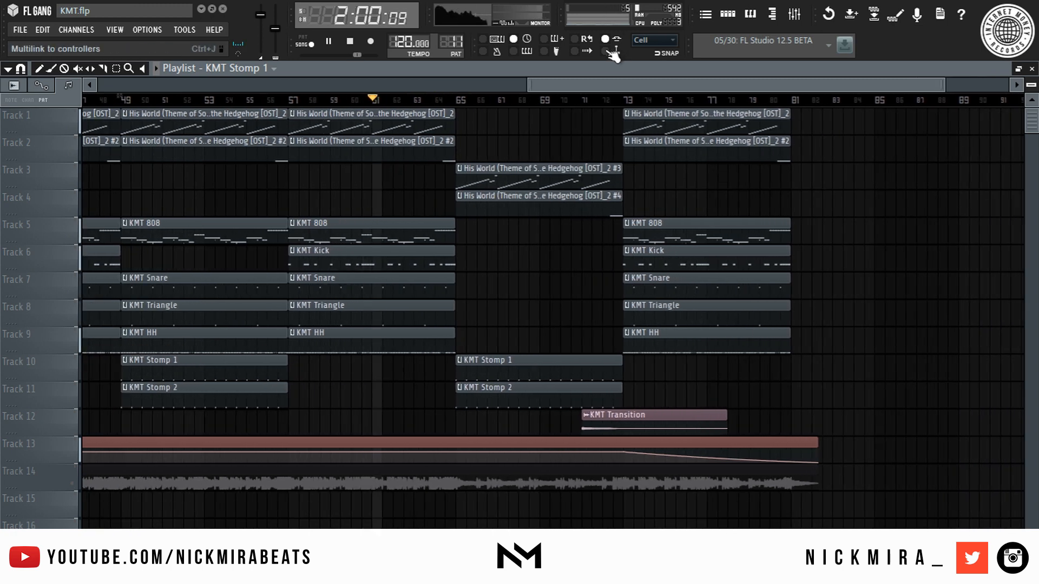
{"action": "left_click_drag", "start_coordinate": [575, 82], "coordinate": [586, 87]}
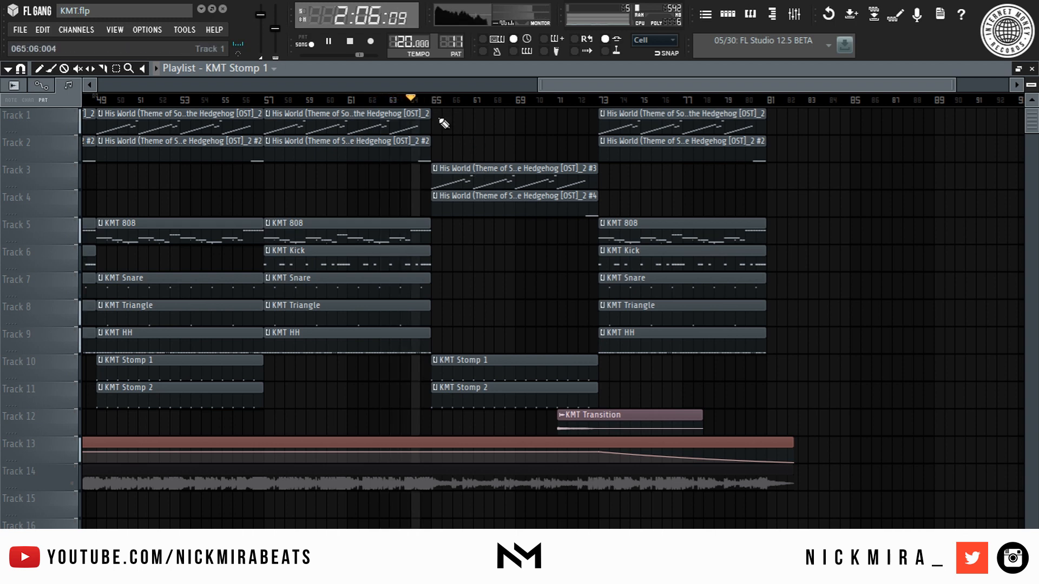
{"action": "key", "text": "space"}
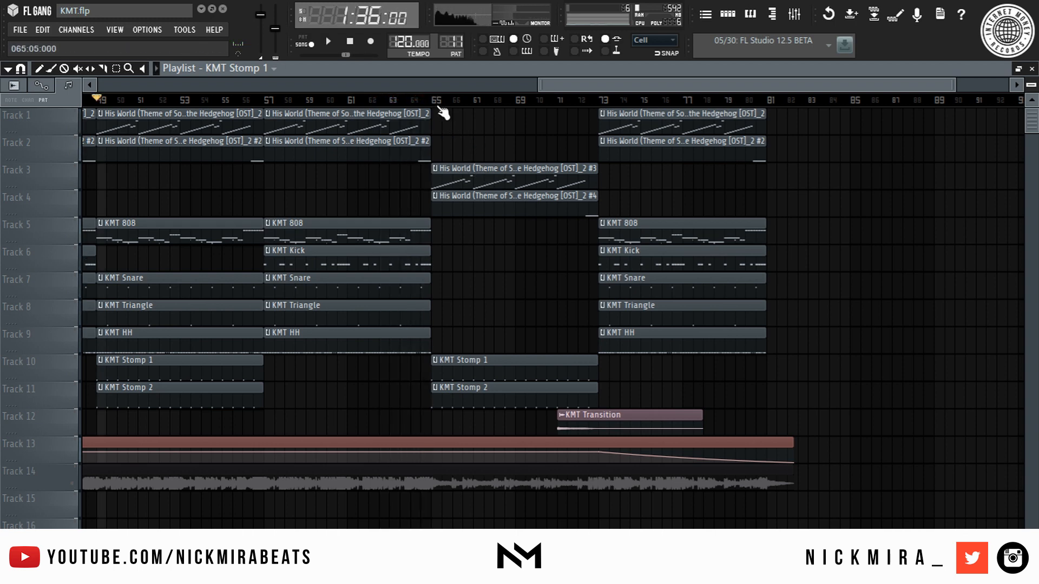
Move the playhead to bar 65 and highlight the arrangement section from bar 65 to bar 73
{"action": "left_click", "coordinate": [438, 104]}
{"action": "left_click_drag", "start_coordinate": [435, 102], "coordinate": [598, 104]}
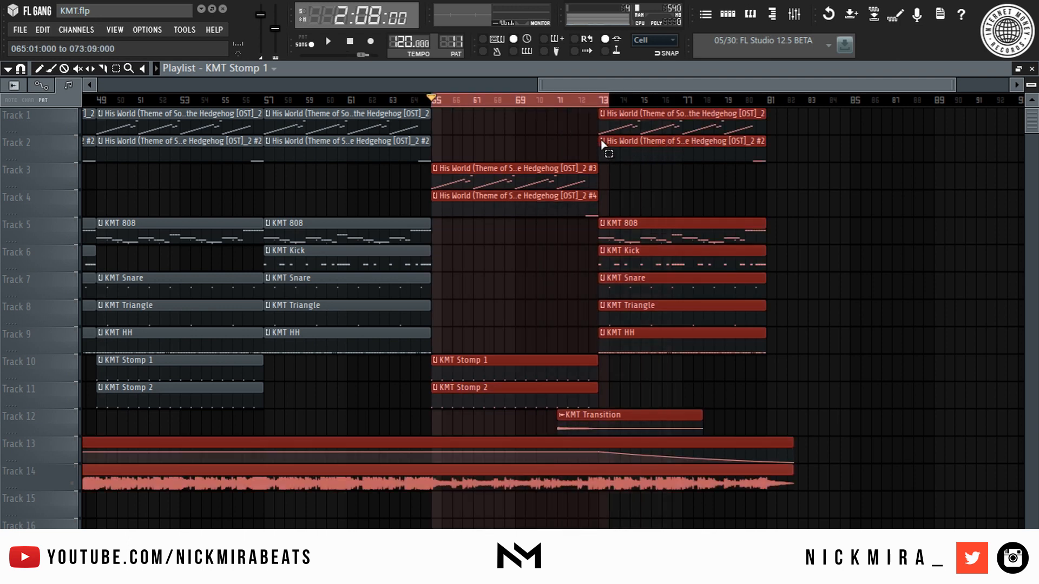
Inspect the fine pitch of all notes in the track 3 Sonic sample pattern, and return to the playlist
{"action": "double_click", "coordinate": [579, 167]}
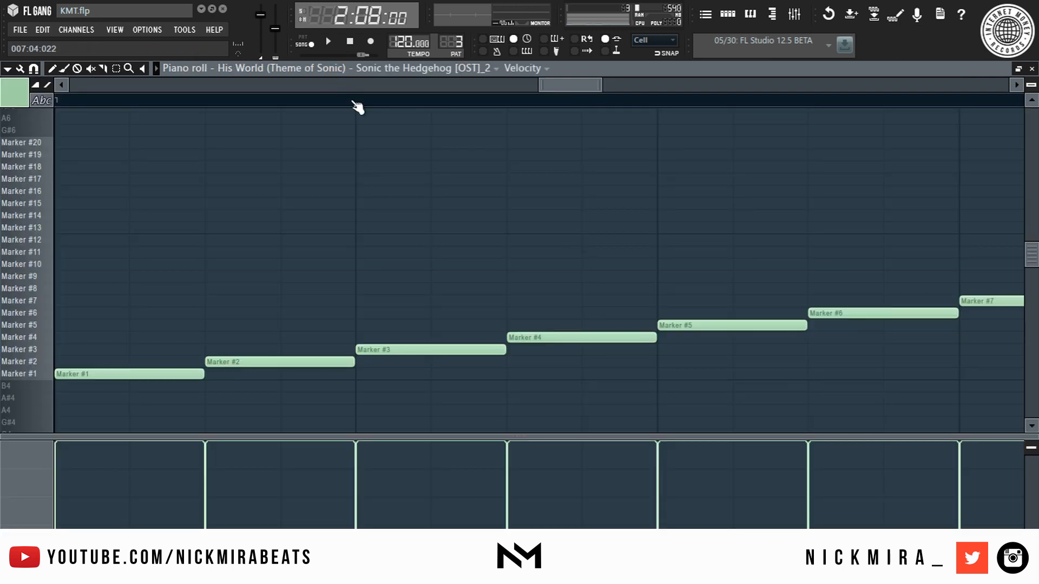
{"action": "scroll", "coordinate": [357, 104], "scroll_direction": "down", "scroll_amount": 8}
{"action": "left_click", "coordinate": [527, 69]}
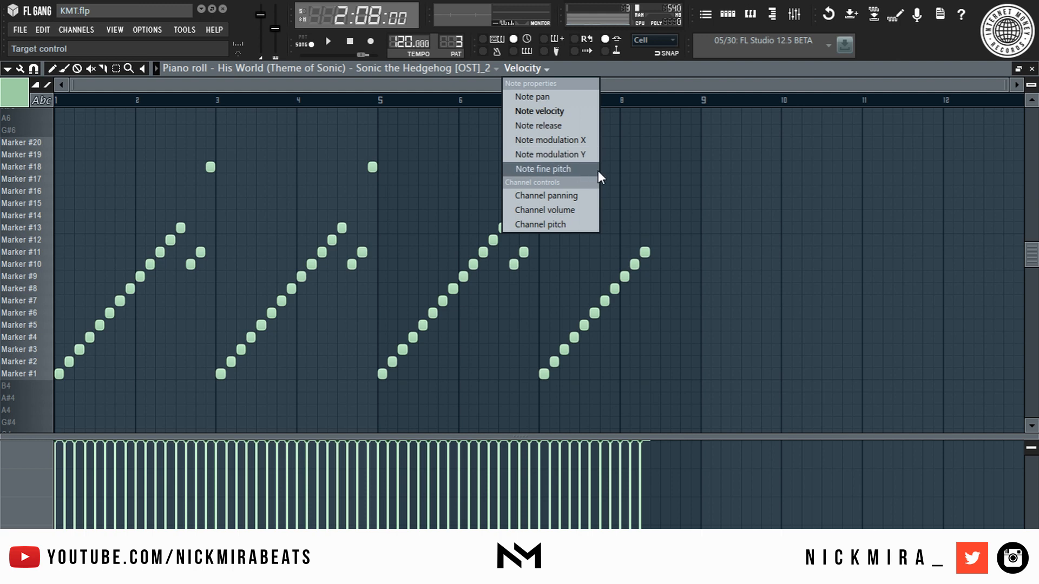
{"action": "left_click", "coordinate": [583, 168]}
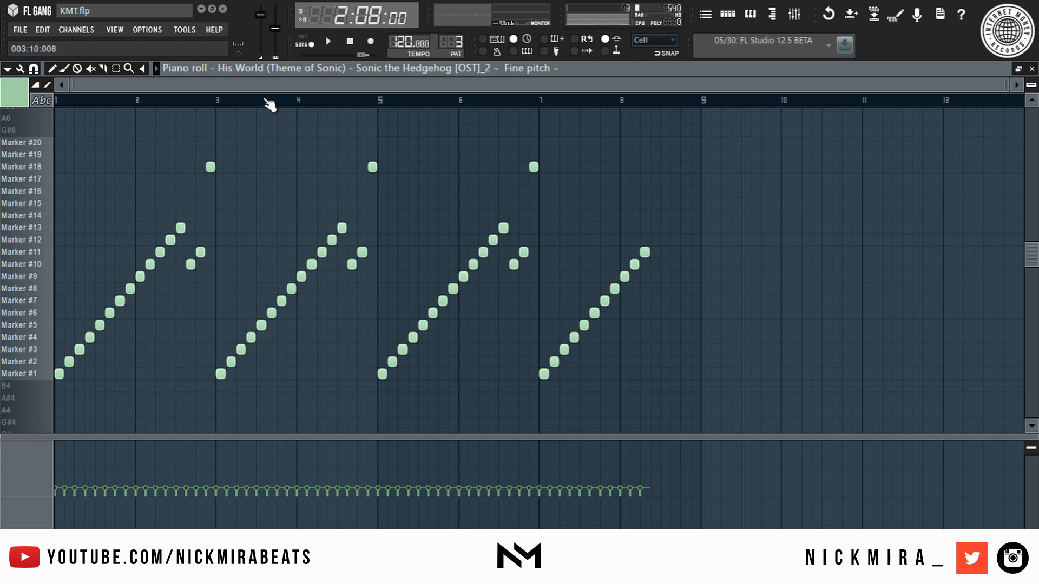
{"action": "left_click_drag", "start_coordinate": [781, 150], "coordinate": [57, 406]}
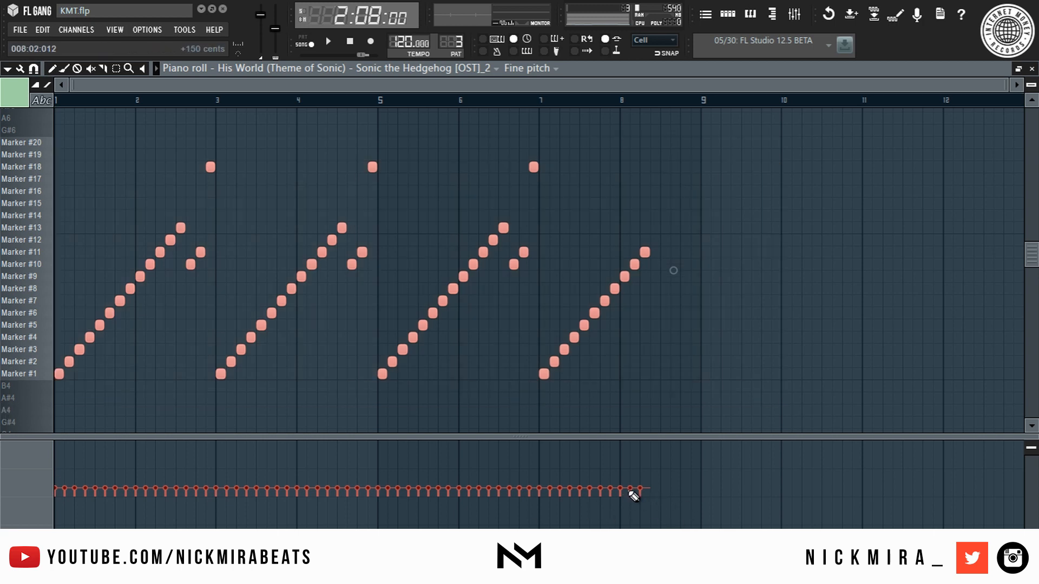
{"action": "key", "text": "F7"}
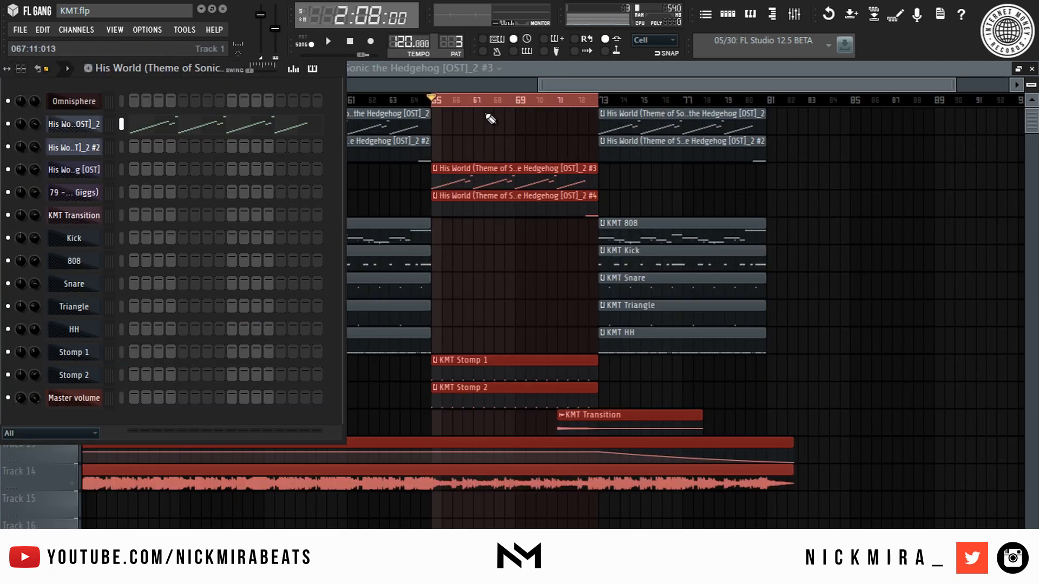
Point out the KMT Stomp 1 and Stomp 2 clips at bar 65, play the section, and clear the selection
{"action": "left_click", "coordinate": [498, 238], "text": "ctrl"}
{"action": "left_click_drag", "start_coordinate": [522, 375], "coordinate": [509, 397]}
{"action": "key", "text": "space"}
{"action": "left_click", "coordinate": [866, 368], "text": "ctrl"}
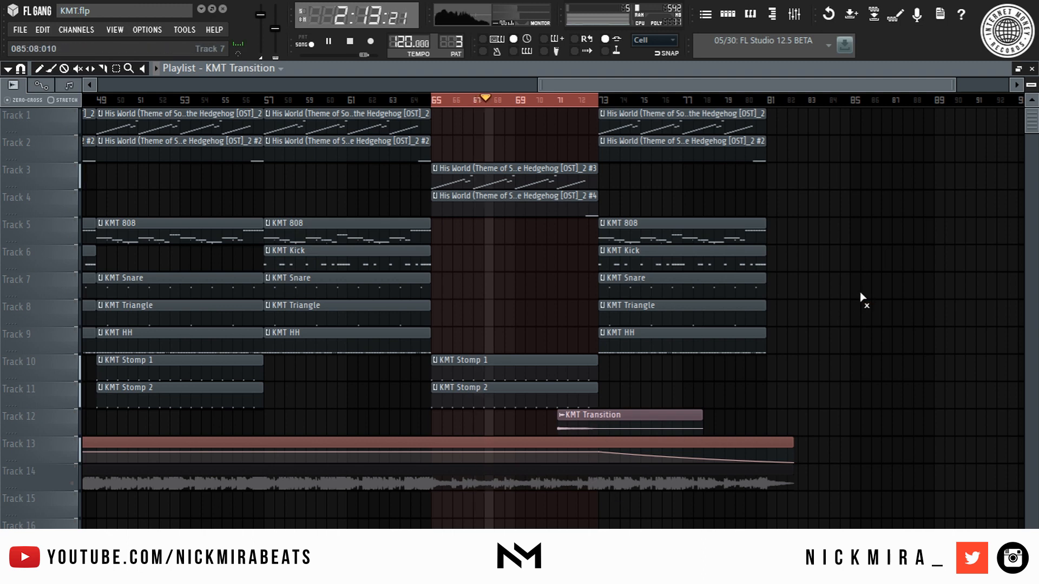
{"action": "left_click", "coordinate": [548, 240], "text": "ctrl"}
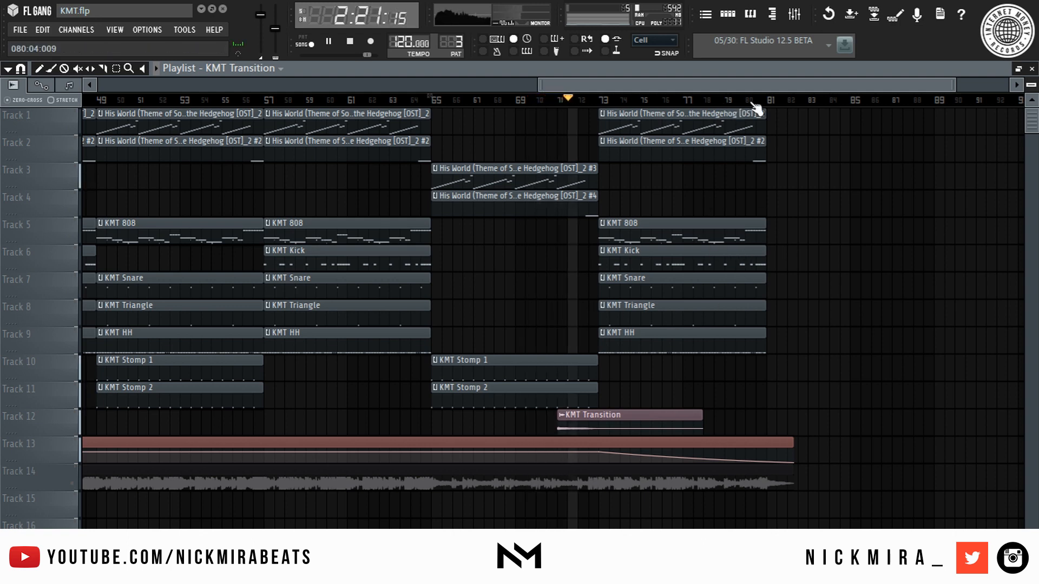
Stop playback, highlight the final section from bar 73 to bar 81, play it, and clear the selection
{"action": "scroll", "coordinate": [728, 110], "scroll_direction": "up", "scroll_amount": 2}
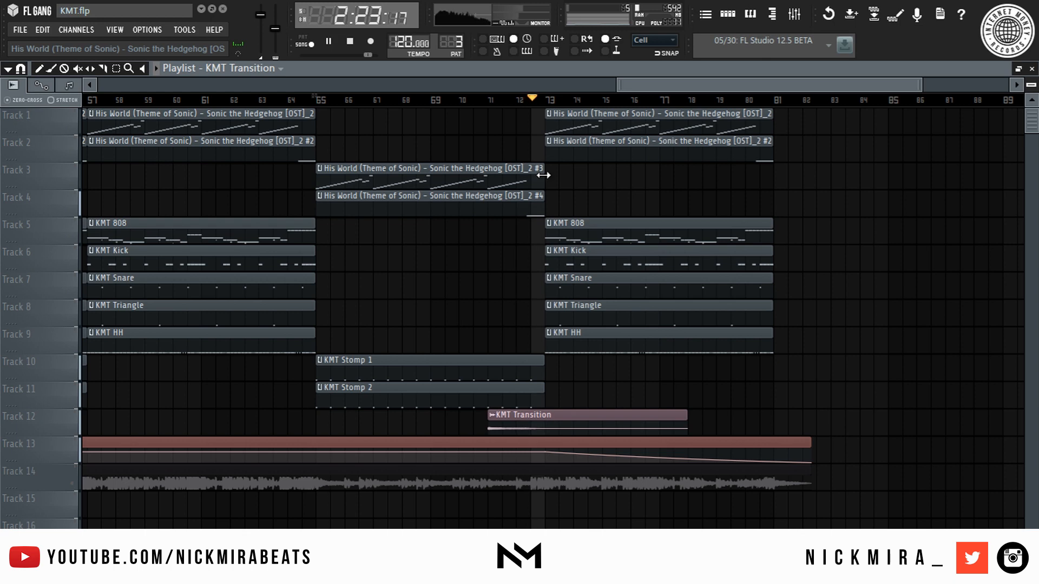
{"action": "key", "text": "space"}
{"action": "left_click_drag", "start_coordinate": [550, 101], "coordinate": [772, 119]}
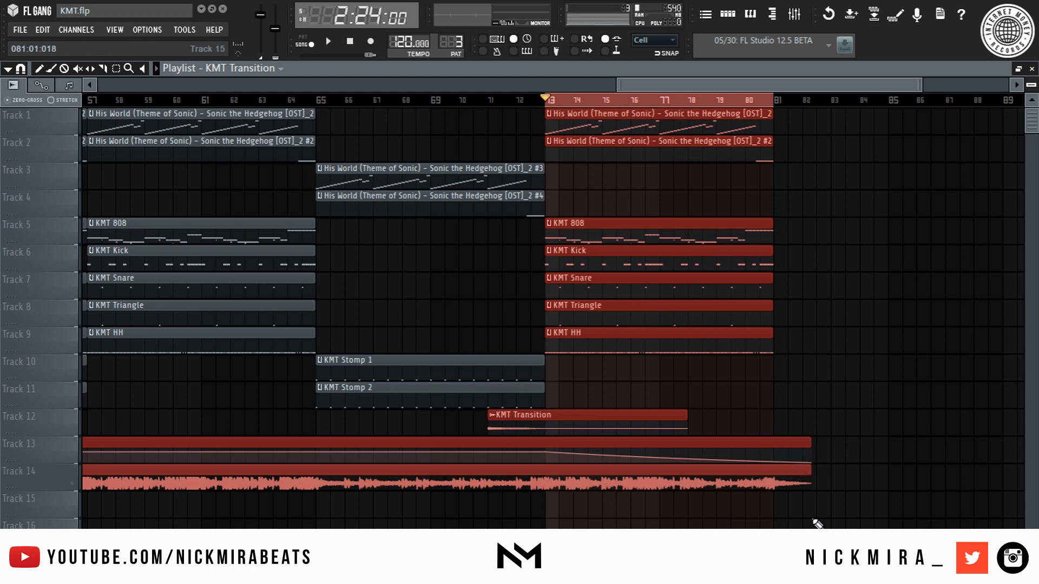
{"action": "key", "text": "space"}
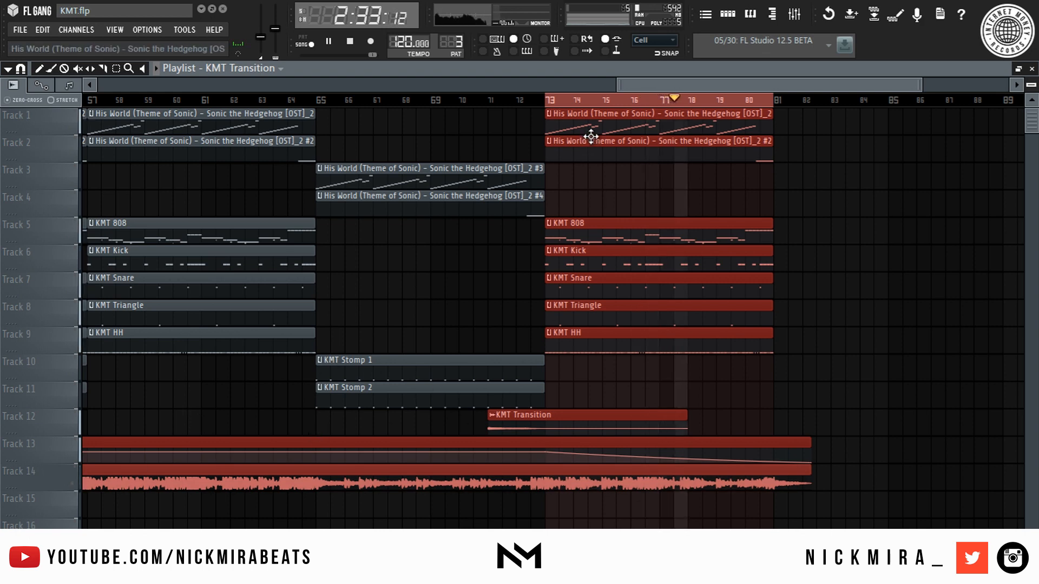
{"action": "left_click", "coordinate": [638, 102], "text": "ctrl"}
Briefly unmute the original KMT audio on track 14 for comparison, mute it again, and stop playback
{"action": "scroll", "coordinate": [638, 103], "scroll_direction": "down", "scroll_amount": 5}
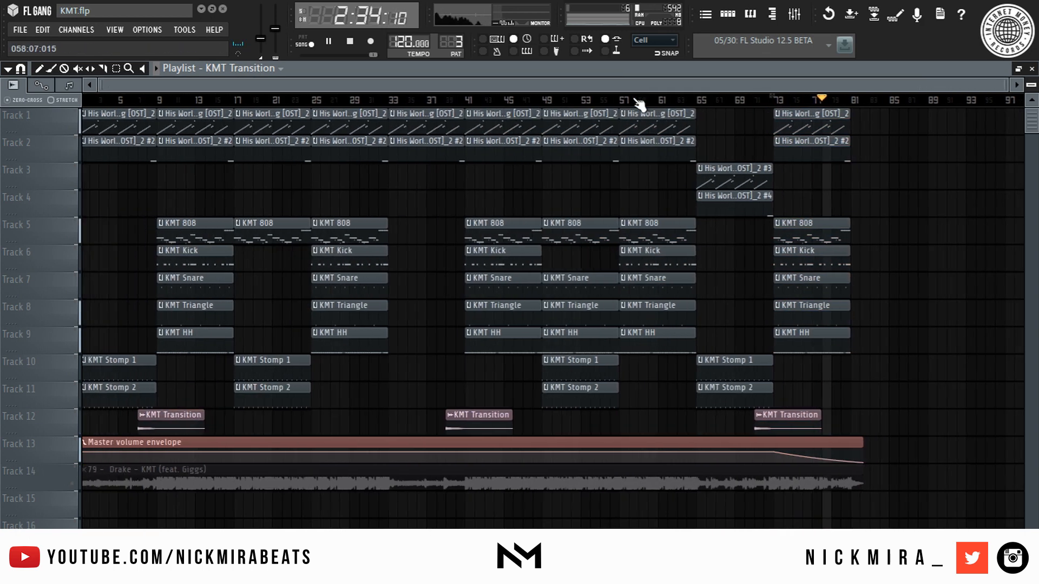
{"action": "left_click", "coordinate": [74, 478]}
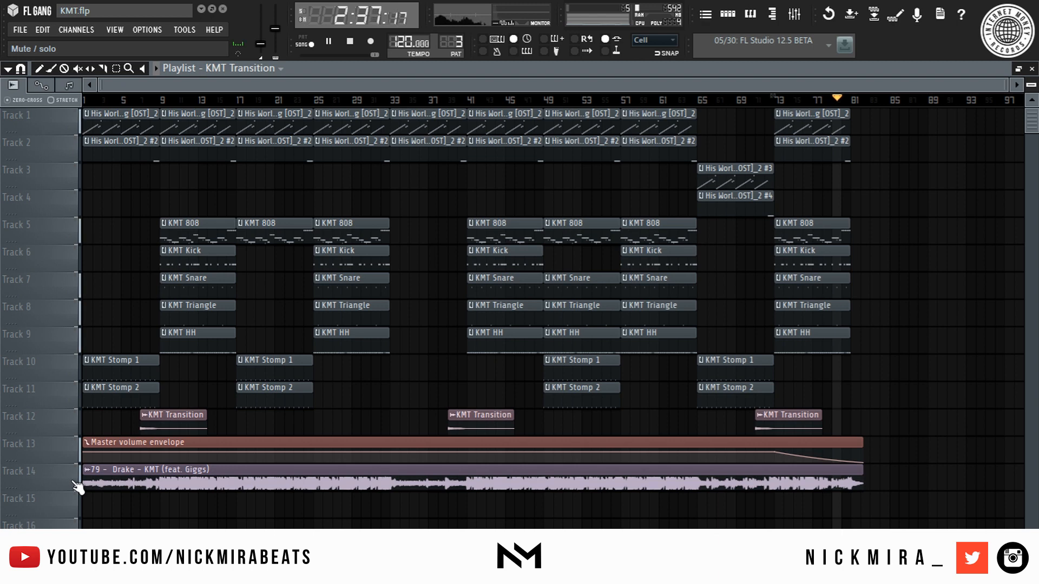
{"action": "left_click", "coordinate": [75, 480]}
{"action": "key", "text": "space"}
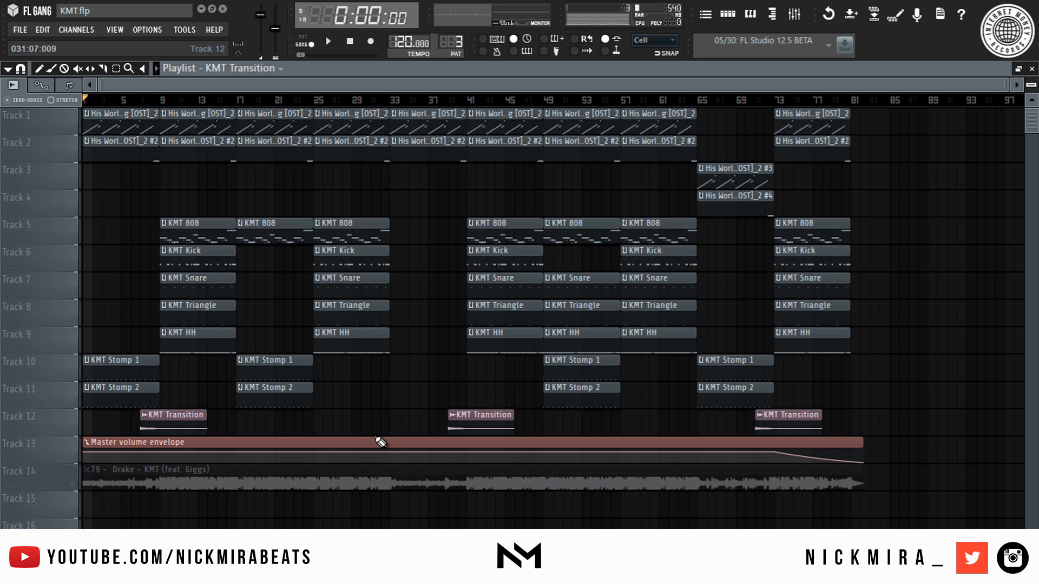
Pick the KMT 808 pattern, move the playhead to bar 33, and pick the Sonic sample pattern there
{"action": "left_click", "coordinate": [595, 226]}
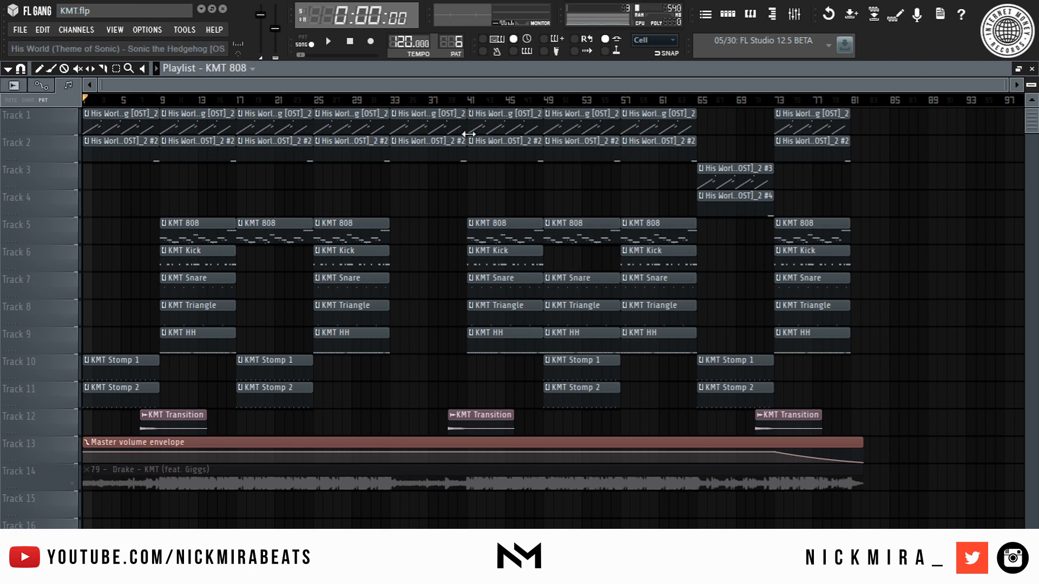
{"action": "left_click", "coordinate": [395, 100]}
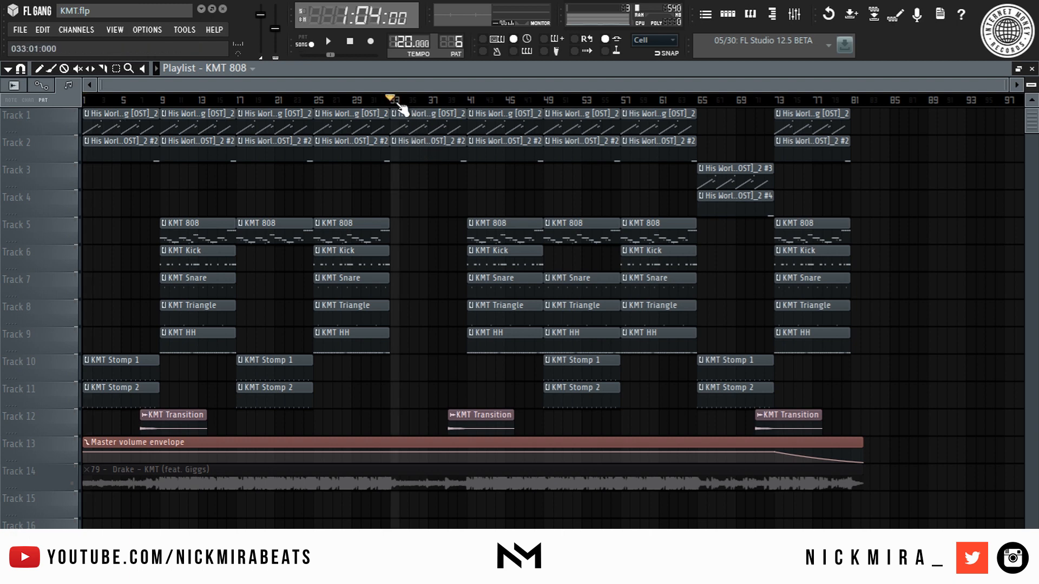
{"action": "left_click", "coordinate": [404, 115]}
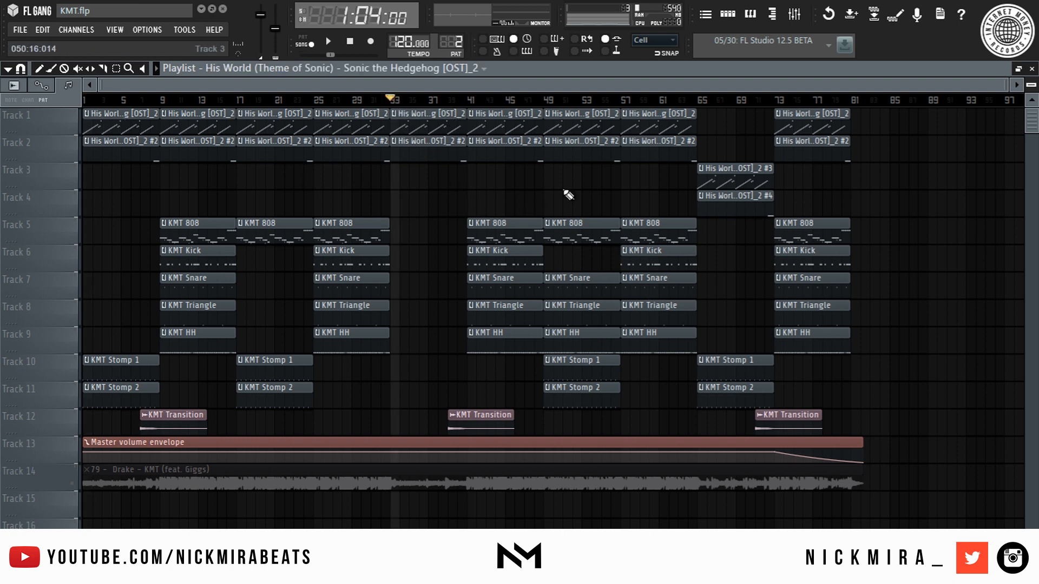